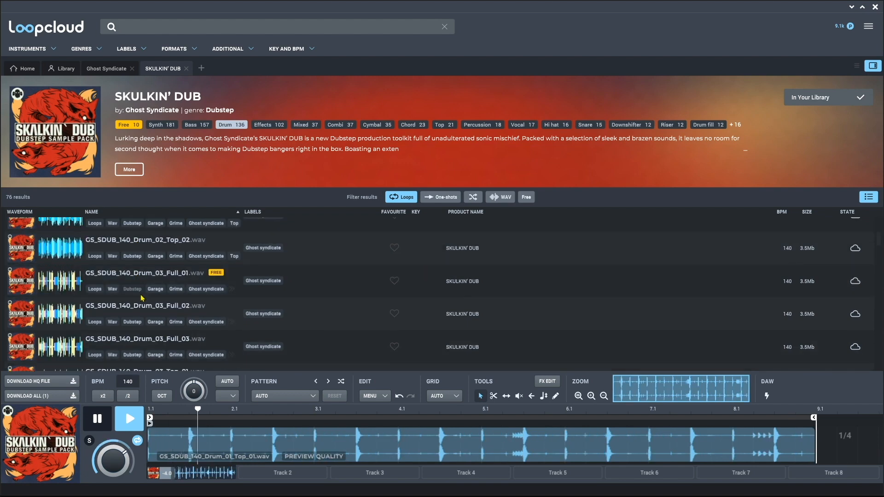
- Audition the pack's drum loops and load GS_SDUB_140_Drum_07_Full_01 on Track 1
click(149, 282)
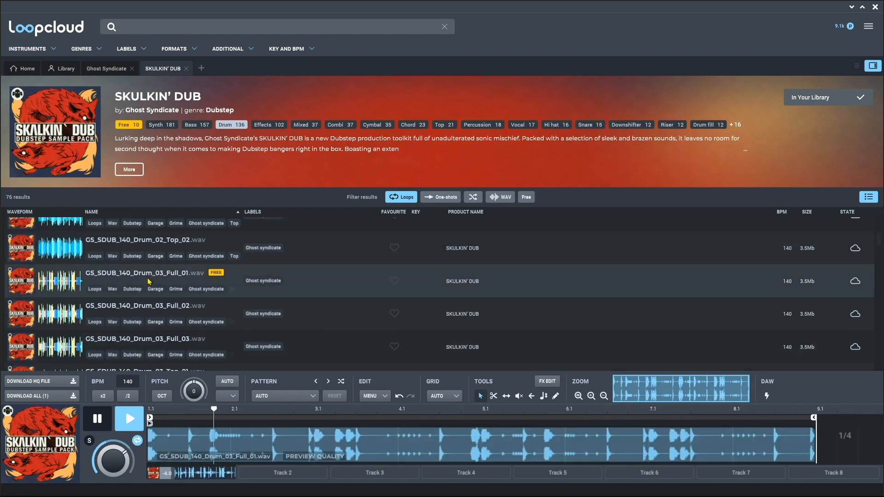
scroll(149, 282, down, 10)
click(147, 324)
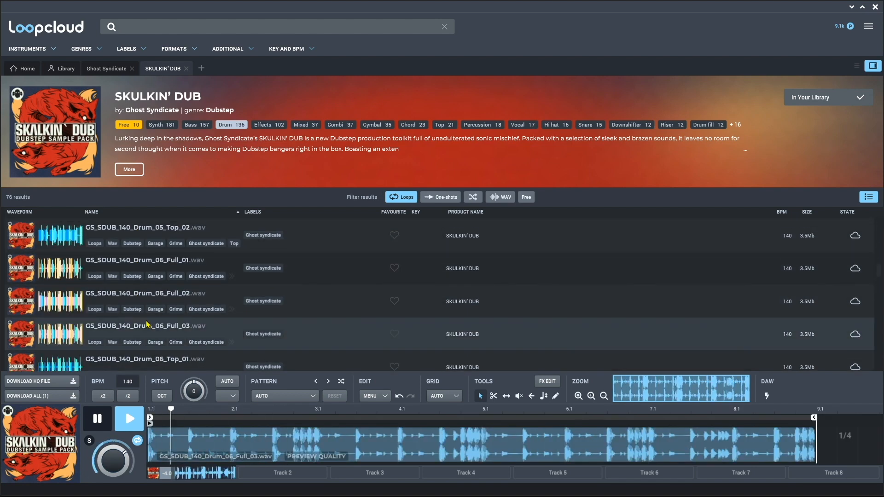
scroll(147, 325, down, 4)
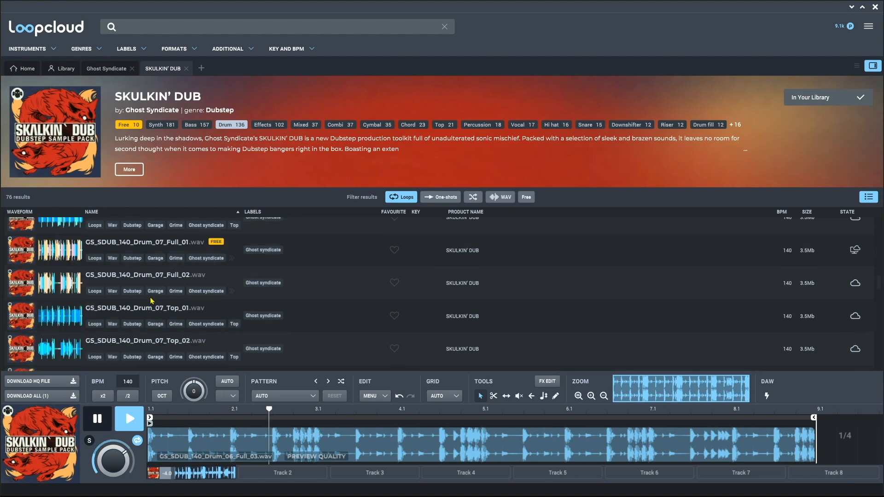
click(155, 254)
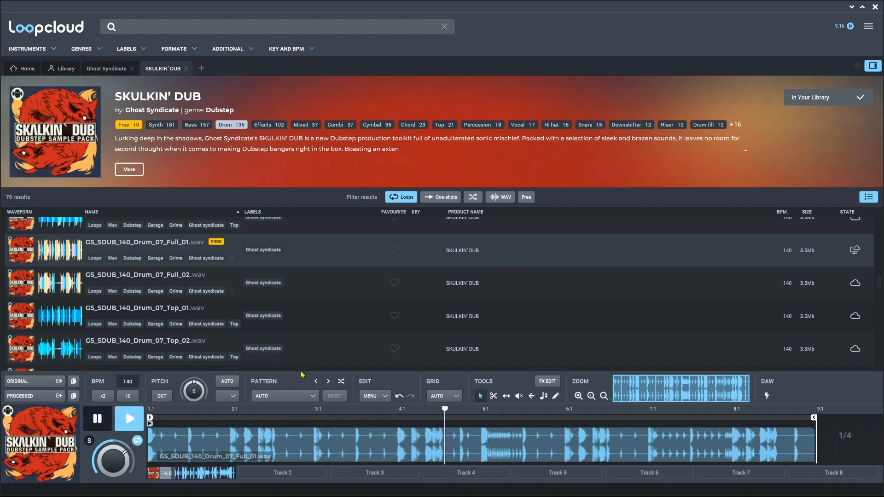
- Stop playback, enlarge the waveform editor and slice the loop around its kick and snare hits from 1.1 to 4.1
key(space)
drag(298, 372, 313, 237)
click(484, 304)
click(581, 304)
click(582, 304)
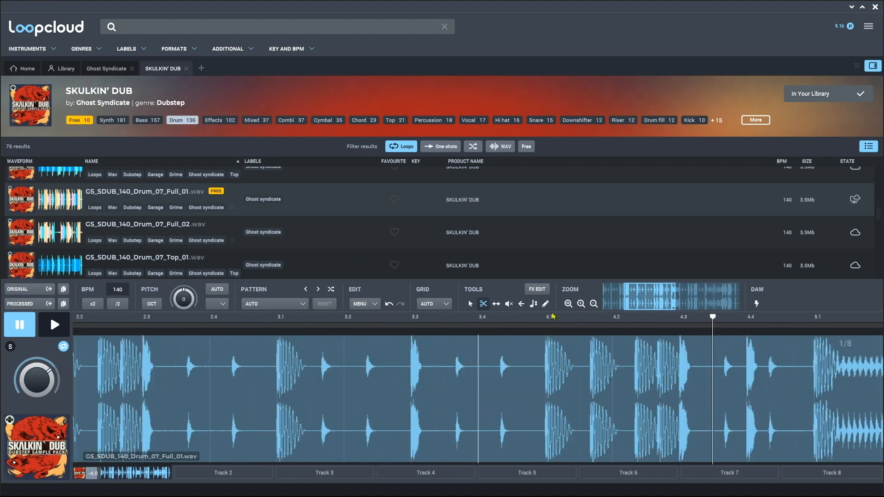
drag(649, 298, 621, 297)
click(106, 383)
click(207, 382)
click(241, 383)
click(341, 383)
click(475, 383)
click(509, 383)
click(610, 382)
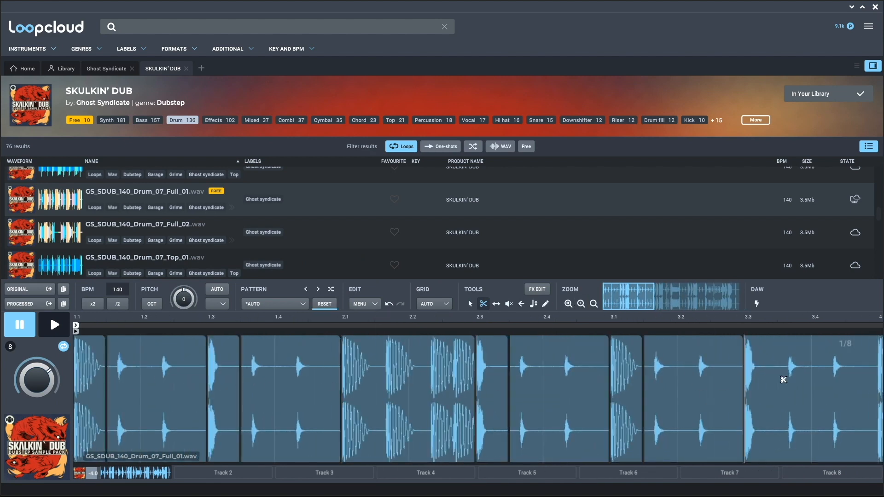
click(778, 382)
click(879, 383)
- Delete the hi-hat slices between the kick and snare hits, working back from bar 3 to bar 2
click(471, 304)
click(853, 382)
key(Delete)
click(693, 386)
key(Delete)
click(558, 387)
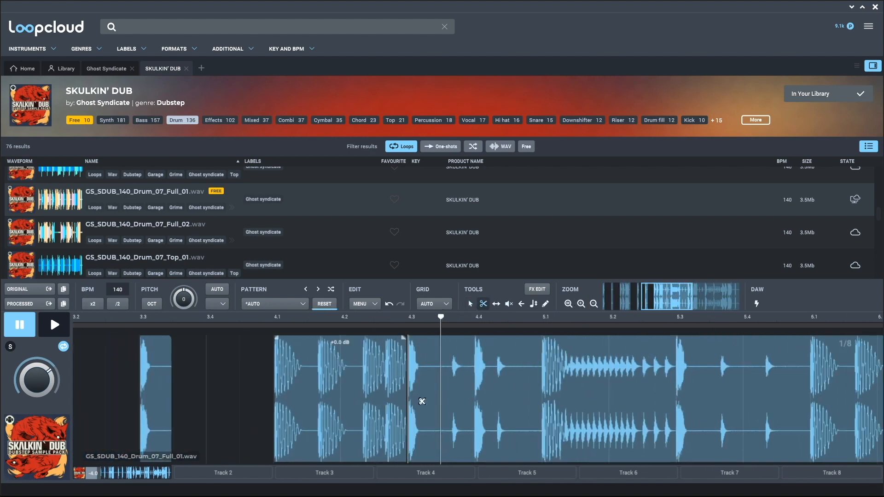
- Cut the section between 4.3 and 5.1, delete its hi-hat pieces and fade out the remaining slice at 4.4
click(440, 396)
click(542, 395)
click(472, 394)
click(470, 304)
click(456, 389)
key(Delete)
click(524, 389)
key(Delete)
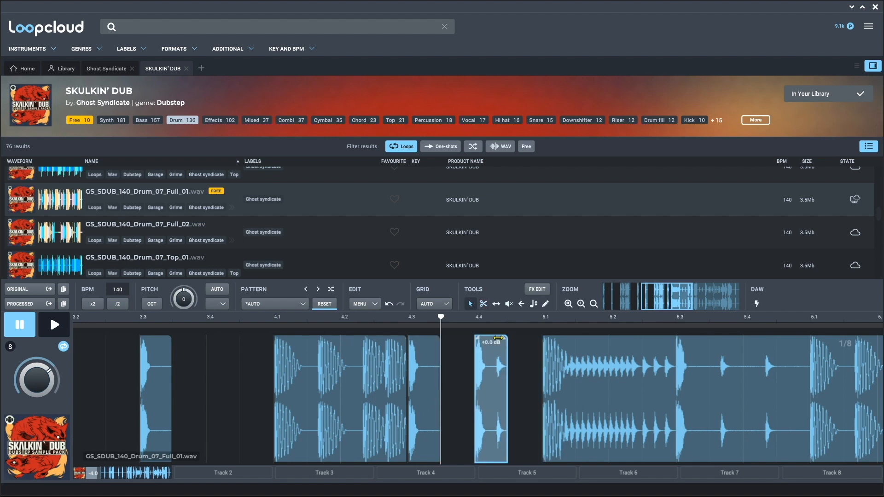
drag(506, 339, 483, 338)
- Delete the unedited second half of the drum loop and copy the edited slices of bars 1–4 onto bars 5–8
click(595, 304)
key(Delete)
drag(343, 385, 76, 385)
drag(295, 387, 556, 389)
click(465, 386)
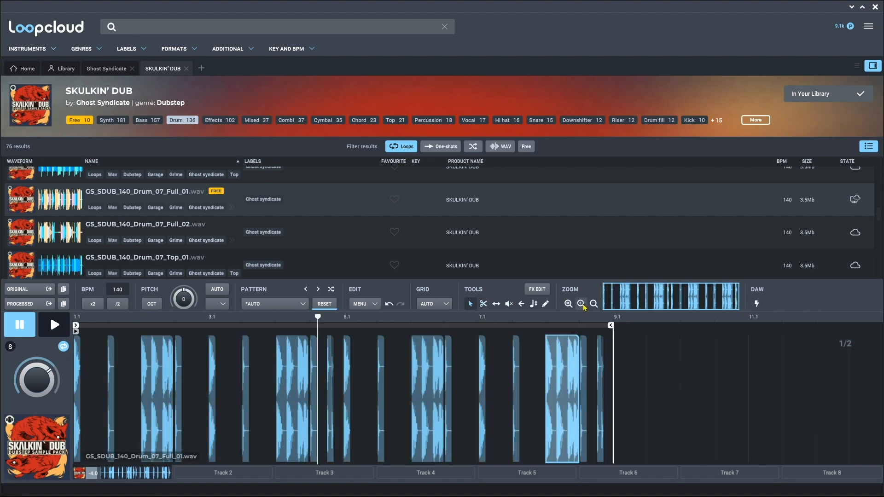
- Trim the opening kick off the slice at 4.1, give the remaining part a short fade-in and play the loop
click(582, 304)
click(484, 304)
click(522, 380)
click(471, 304)
click(503, 387)
key(Delete)
drag(523, 339, 529, 339)
key(space)
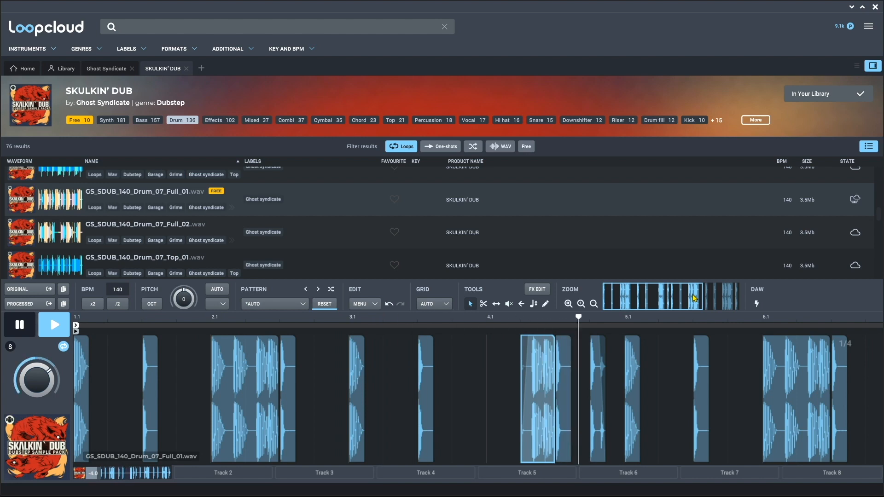
- Filter the pack to Top samples and load GS_SDUB_140_Drum_01_Top_01 on Track 2
click(227, 473)
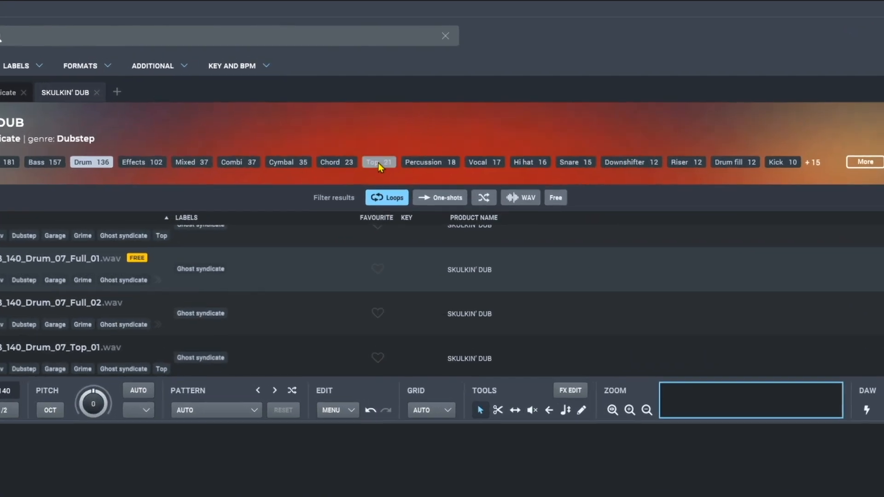
click(395, 120)
click(110, 243)
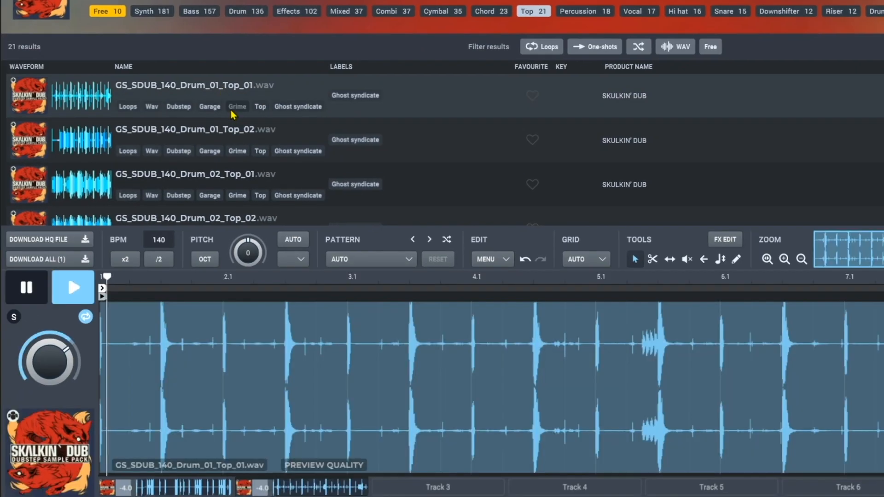
- Audition further top loops and load GS_SDUB_140_Drum_08_Top_01 on Track 2
scroll(115, 244, down, 10)
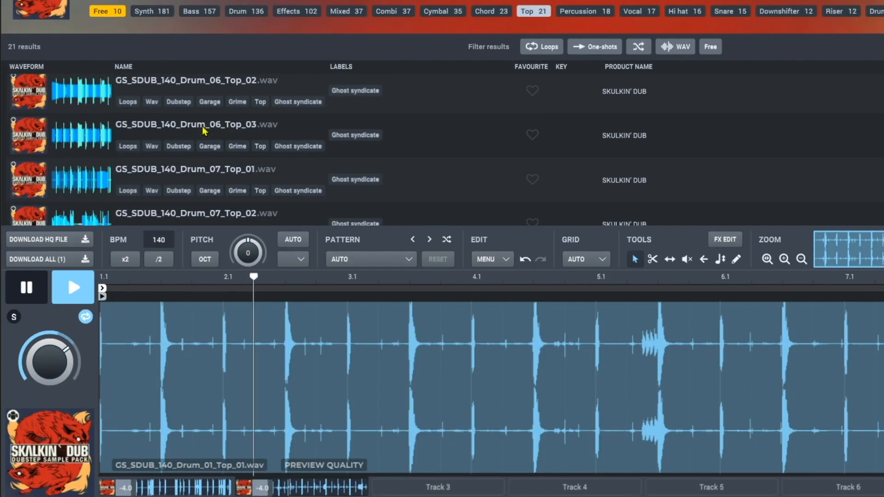
click(206, 132)
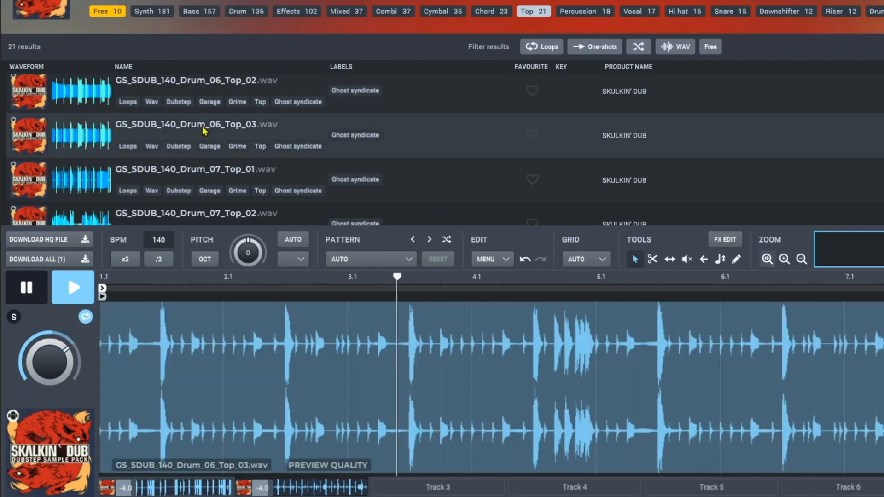
scroll(205, 131, down, 3)
scroll(204, 131, down, 1)
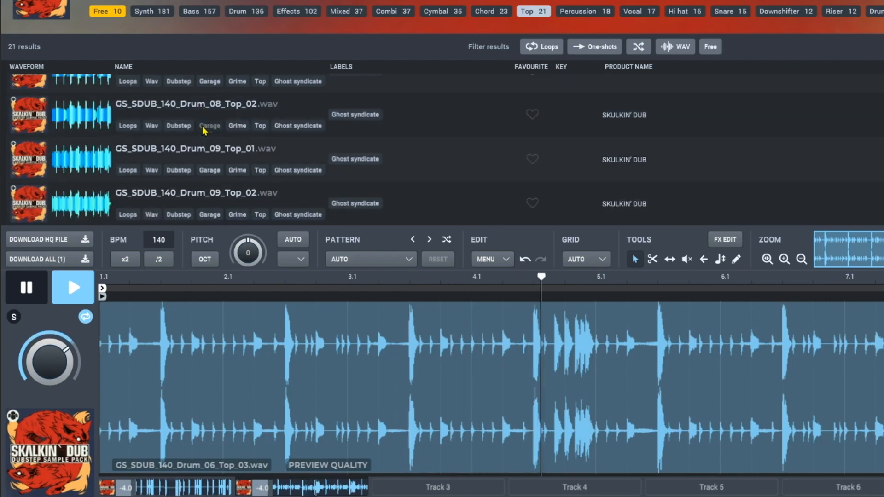
scroll(204, 131, up, 3)
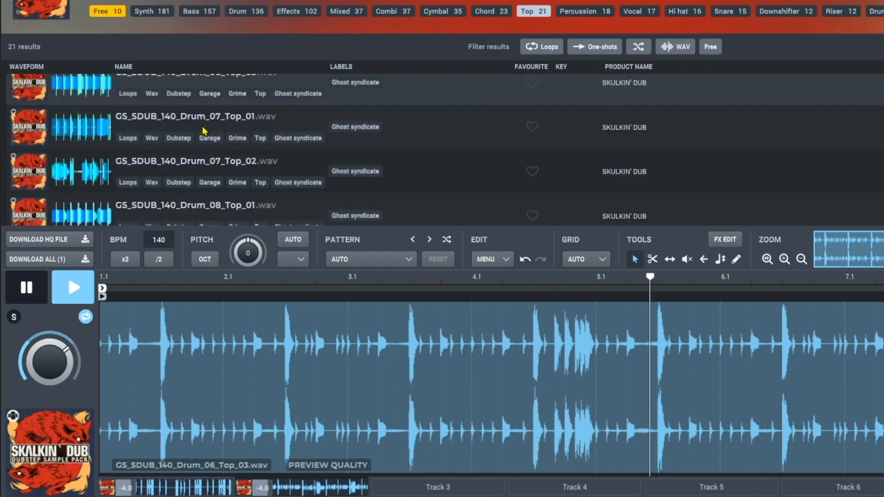
click(182, 204)
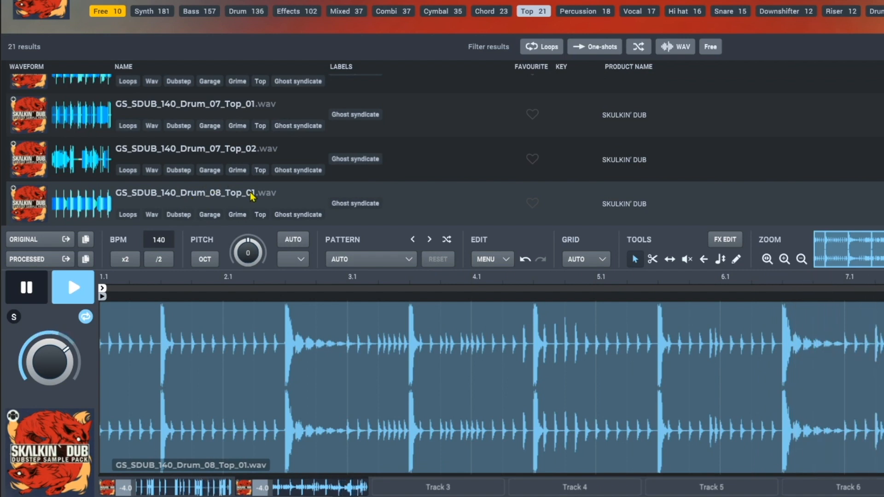
- Stop playback and slice the top loop around its snare hits at 1.3 and 2.3, up to 3.1
key(space)
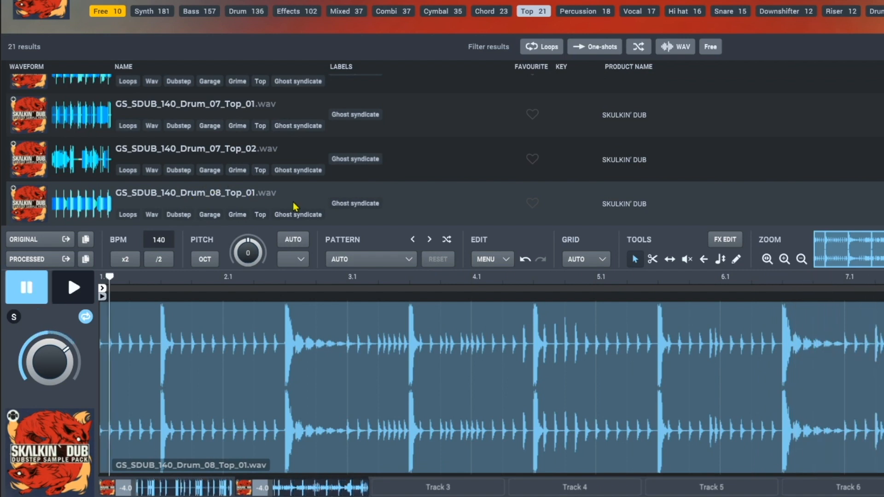
click(785, 260)
click(785, 259)
click(653, 259)
click(280, 355)
click(325, 355)
click(642, 354)
click(823, 354)
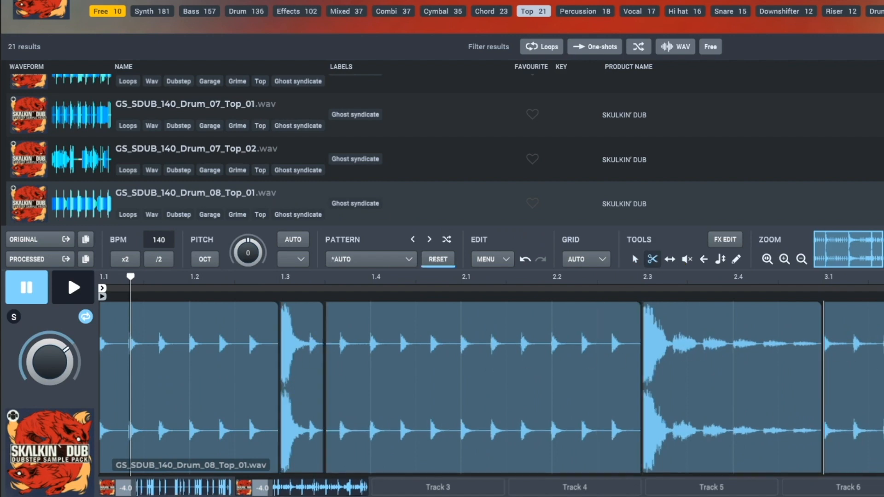
- Delete the snare slices at 2.3 and 1.3 from the top loop
click(636, 260)
double_click(681, 354)
double_click(294, 355)
- Slice the top loop before and after the snare hits at 3.3 and 4.3
scroll(322, 355, right, 10)
click(653, 259)
click(317, 369)
click(361, 368)
click(679, 385)
click(723, 385)
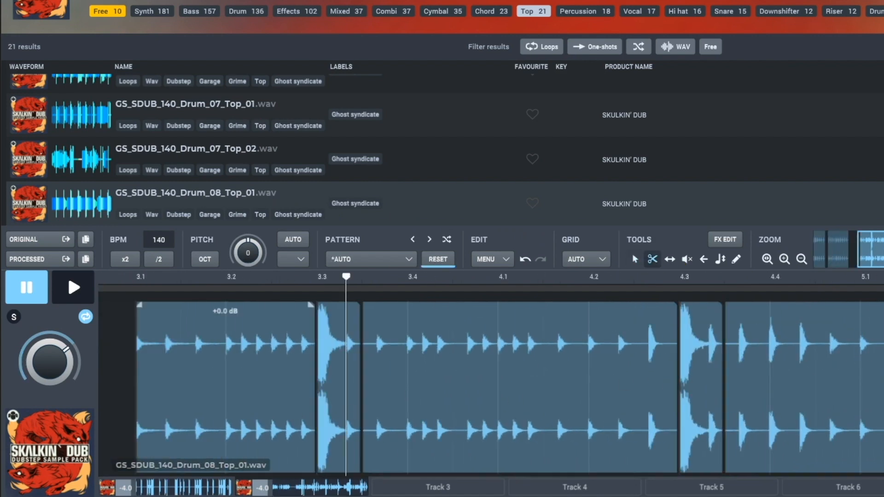
- Slice the top loop around the remaining snare hits at 5.3, 6.3, 7.3 and 8.3
drag(868, 250, 882, 251)
click(138, 364)
click(183, 364)
click(501, 362)
click(683, 363)
click(865, 363)
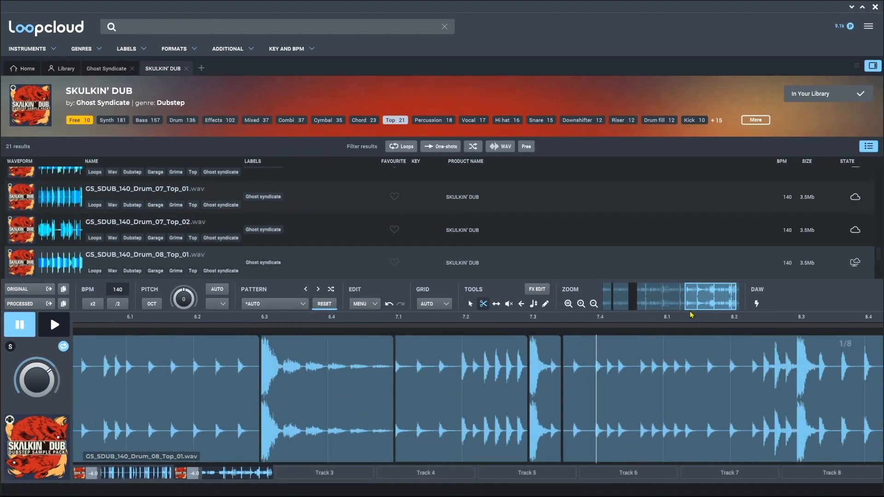
mouse_move(701, 299)
mouse_down()
mouse_move(718, 300)
mouse_move(650, 301)
mouse_up()
click(536, 389)
click(569, 389)
- Delete the remaining snare slices from bars 3 to 8 and show the whole top loop
click(471, 304)
double_click(551, 398)
double_click(279, 403)
double_click(521, 391)
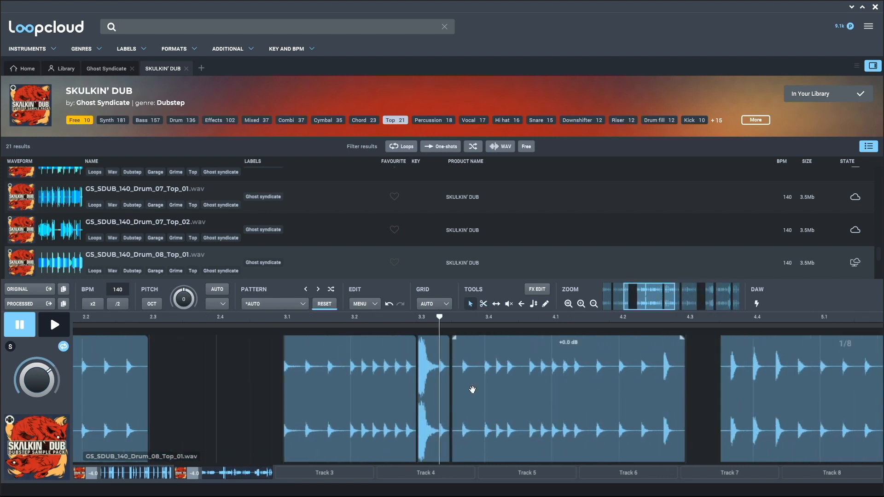
double_click(433, 391)
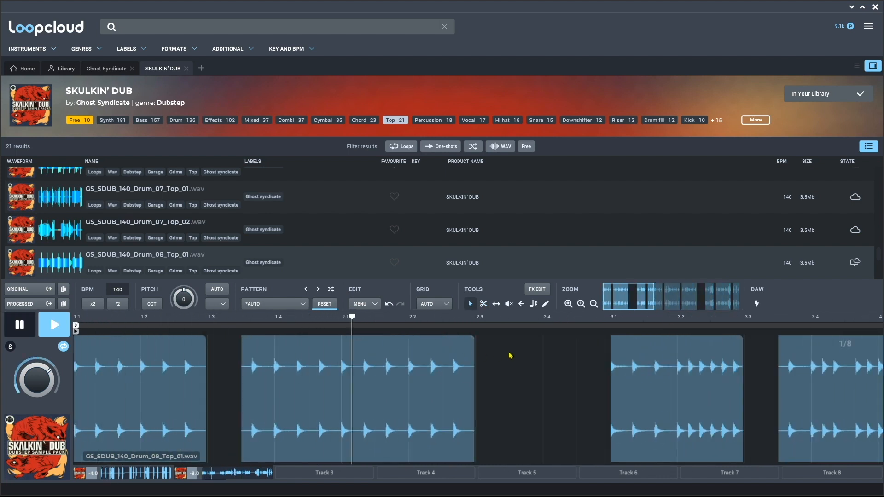
click(569, 304)
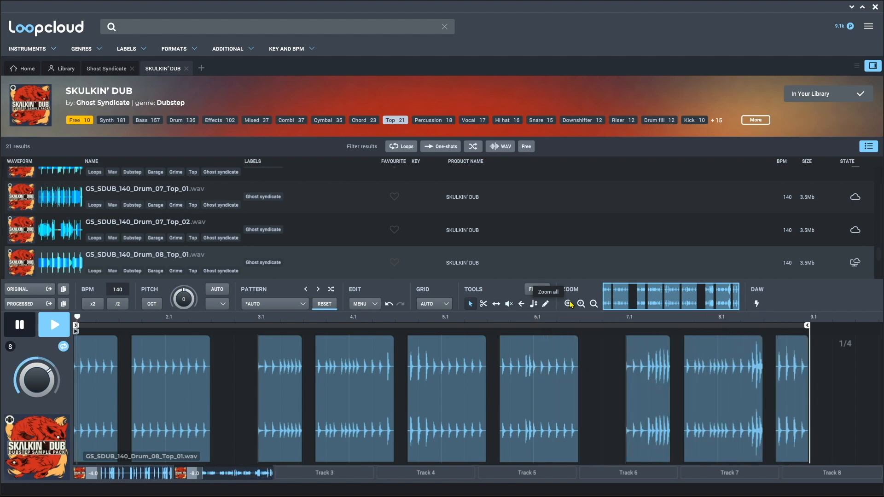
- Add a Reverb effect with the Snare Med Room preset to the Track 1 drum loop
click(158, 475)
click(537, 289)
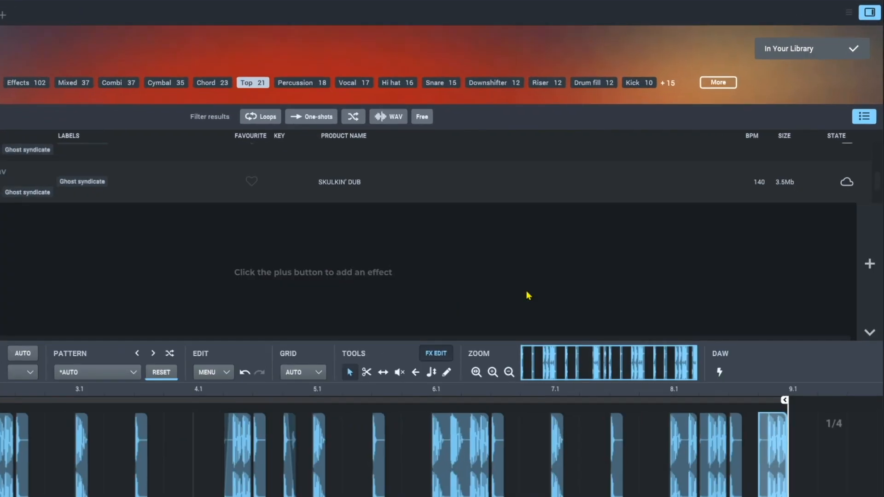
click(873, 259)
mouse_move(843, 182)
click(760, 264)
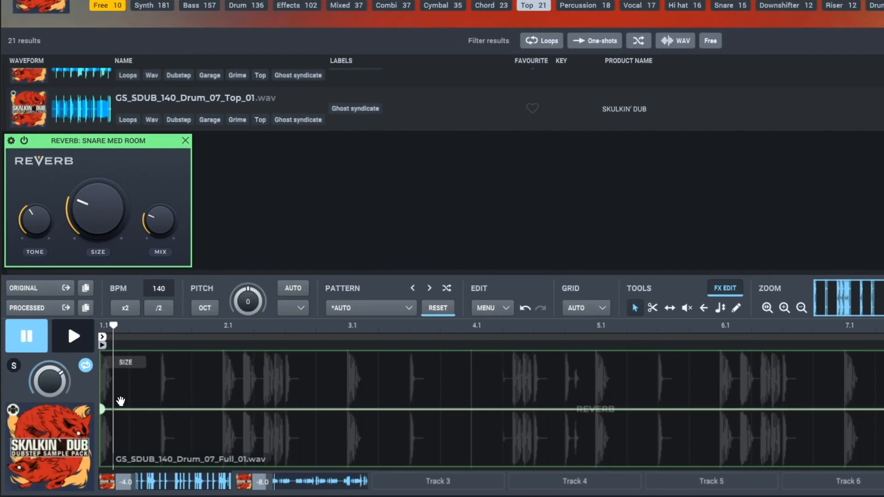
- Place half-bar reverb regions over the snares on the third beat of each bar through bar 8
click(316, 381)
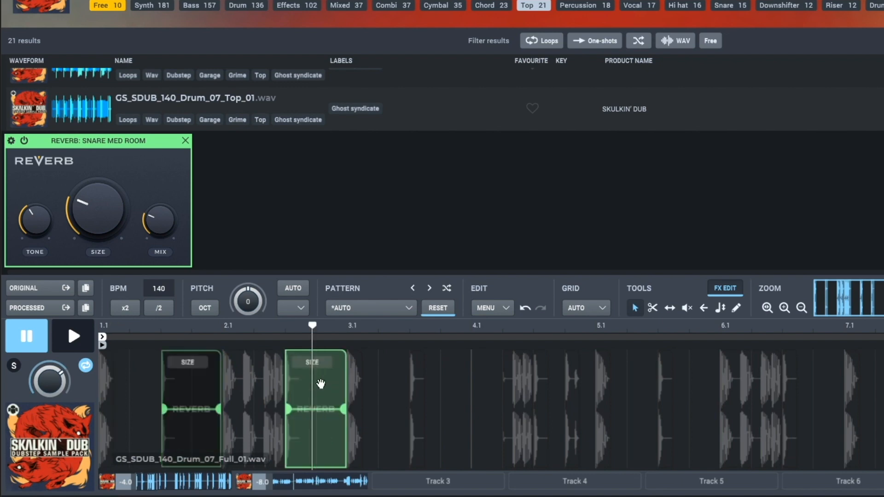
click(440, 380)
click(574, 382)
drag(575, 382, 546, 382)
drag(546, 382, 792, 428)
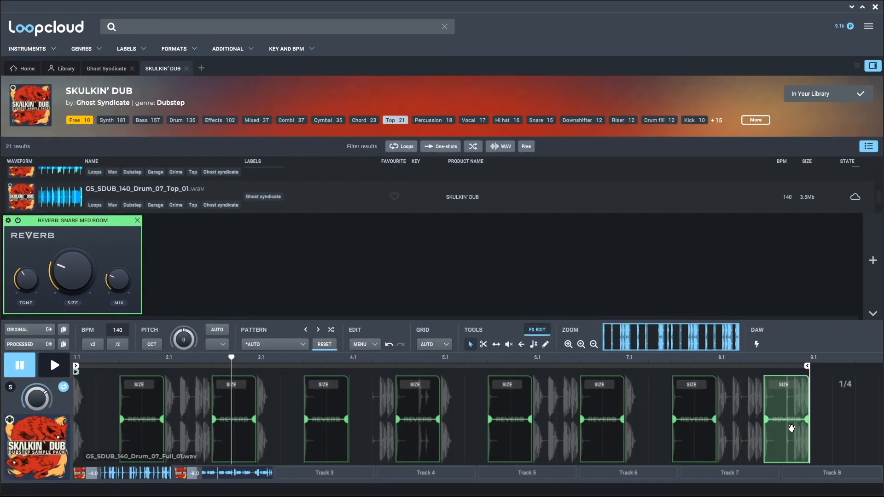
- Split the reverb regions at 8.3 and 4.3 and delete their second halves
ctrl+click(792, 428)
click(794, 430)
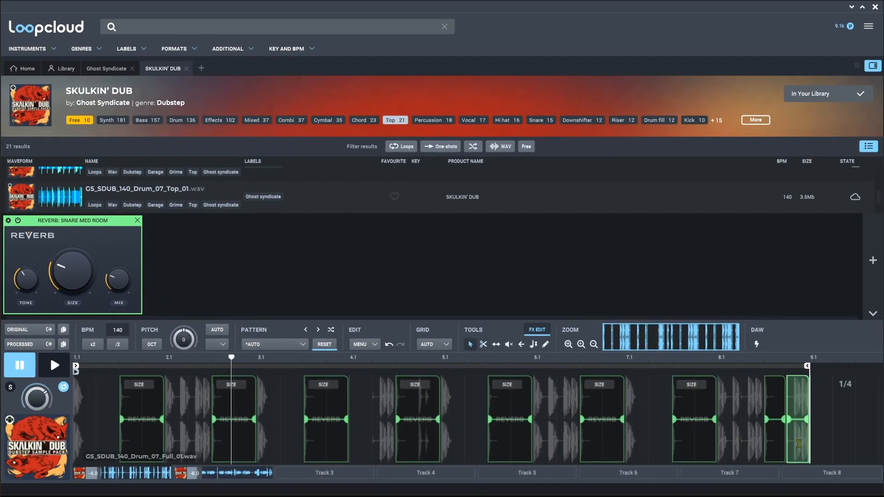
key(Delete)
ctrl+click(418, 459)
click(423, 457)
key(Delete)
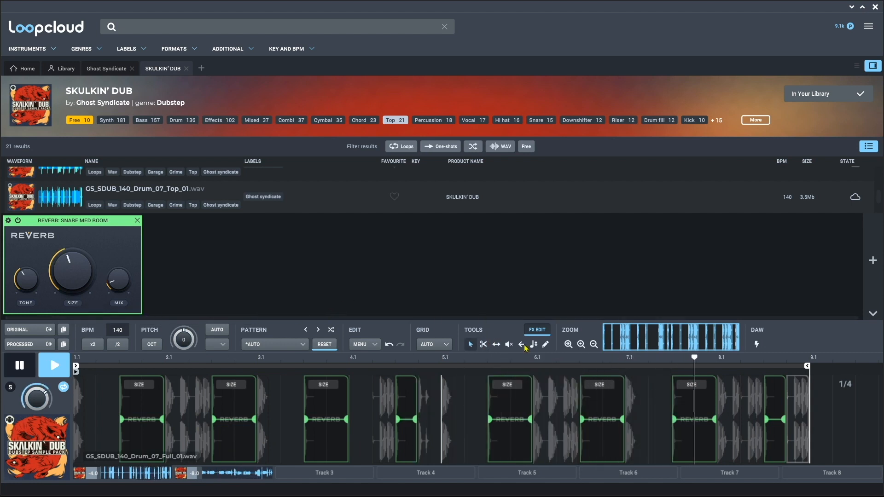
- Close effect editing, filter the pack to Bass samples and load GS_SDUB_140_Bass_Bm_Mid_01 on Track 3
click(537, 330)
click(147, 120)
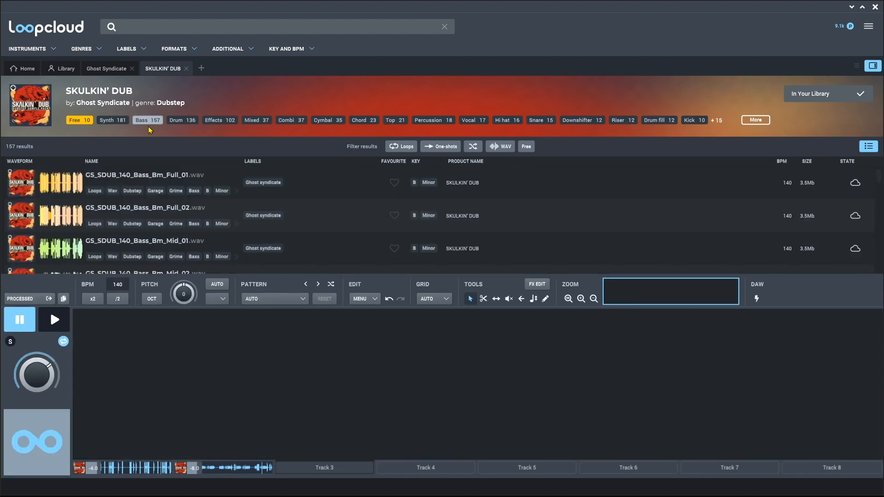
click(116, 242)
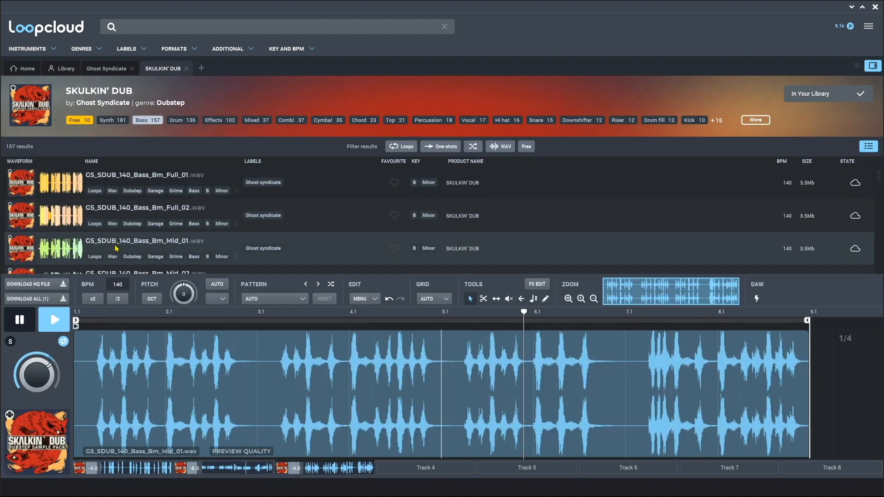
- Audition bass loops D_01_Full_03 and D_02_Mid_02, and load GS_SDUB_140_Bass_Dm_01_Full_01 on Track 3
scroll(117, 216, down, 3)
scroll(117, 207, down, 3)
click(148, 225)
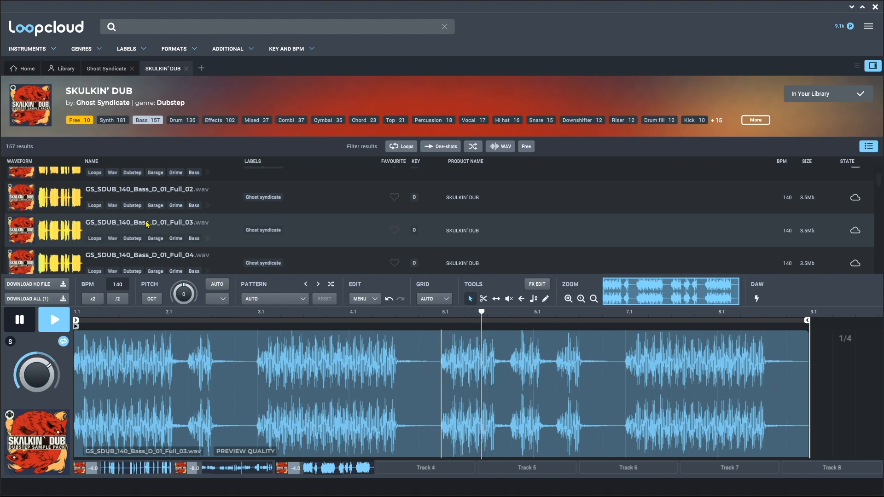
scroll(152, 224, down, 3)
click(153, 224)
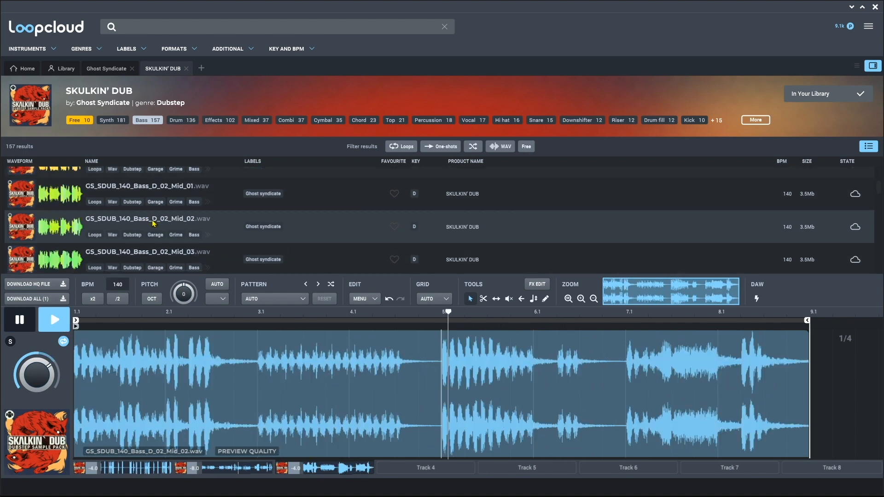
scroll(154, 224, down, 3)
click(154, 223)
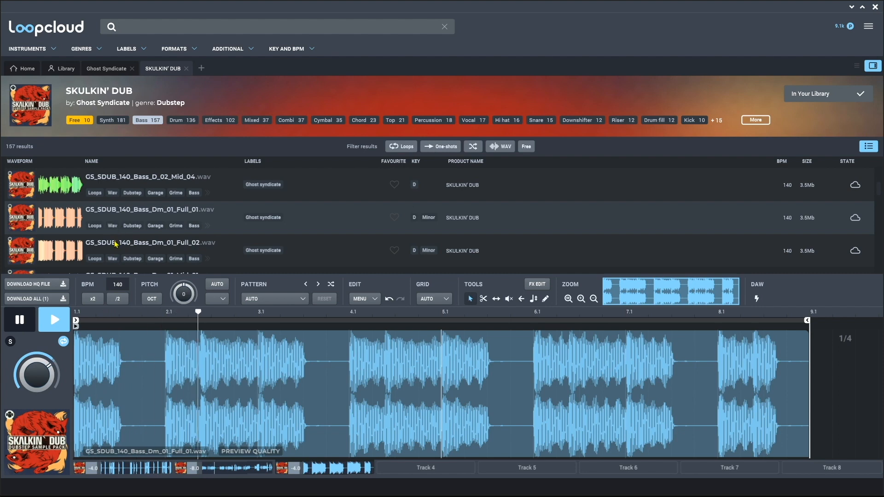
- Load GS_SDUB_140_Bass_Dm_02_Full_01 on Track 3, cut it at the third beat of bar 1 and delete everything after the cut
key(space)
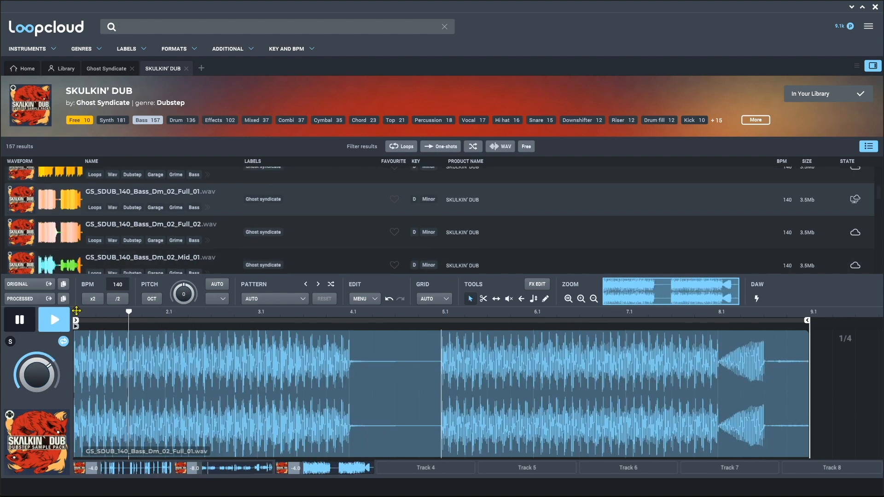
key(space)
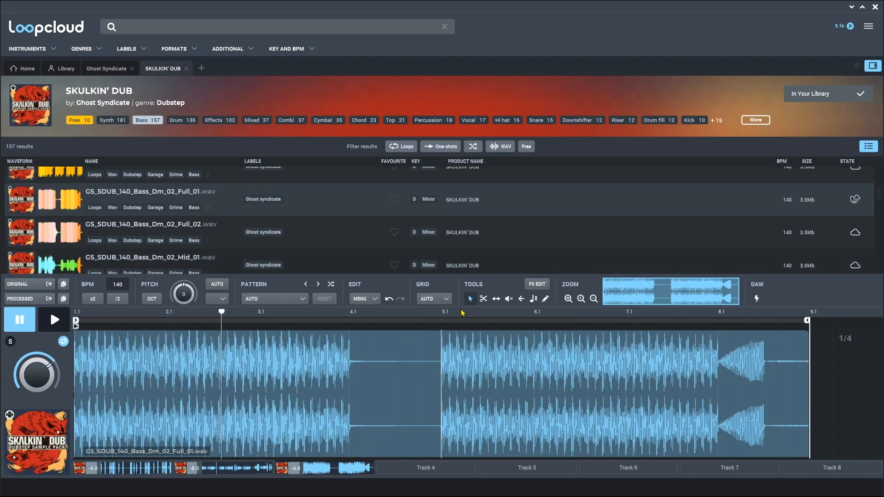
click(484, 299)
click(119, 363)
key(Delete)
- Copy the bass slice into bars 2 to 4 as faded one-beat hits at 2.1, 2.2, 4.1, 4.2 and 4.4, plus a half-bar hit at 3.1
drag(100, 372, 198, 345)
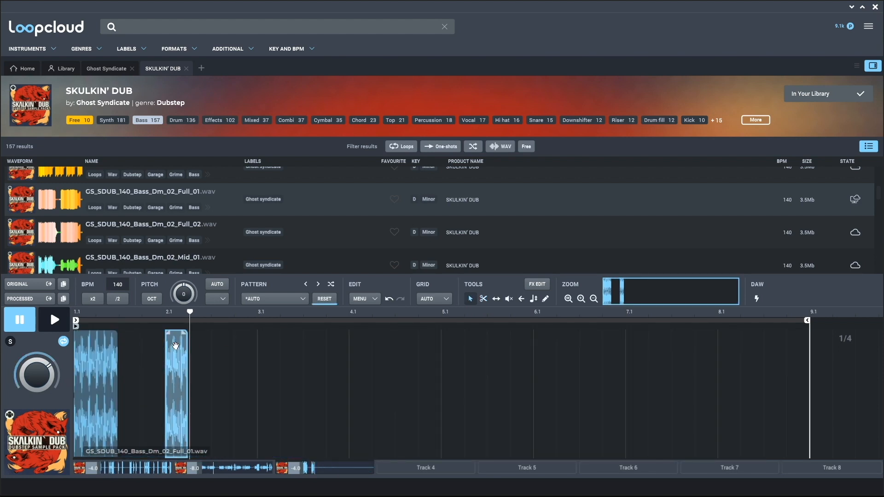
drag(207, 332, 201, 332)
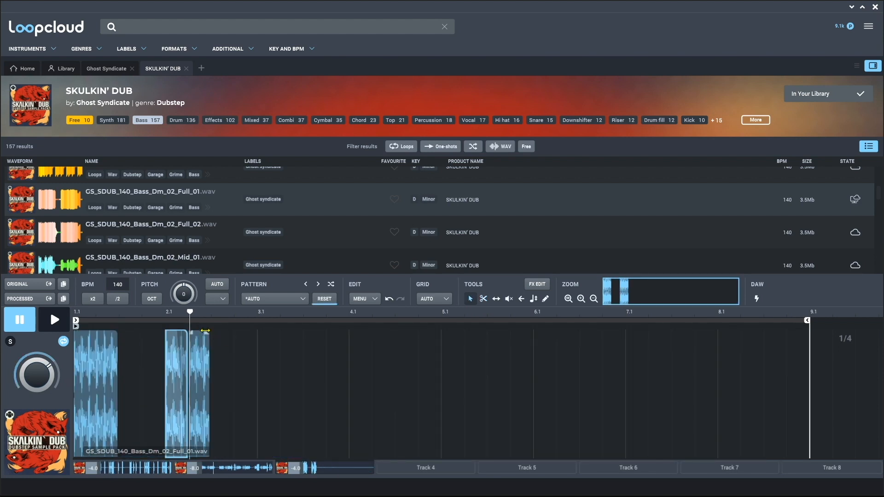
drag(184, 332, 178, 333)
drag(99, 368, 283, 369)
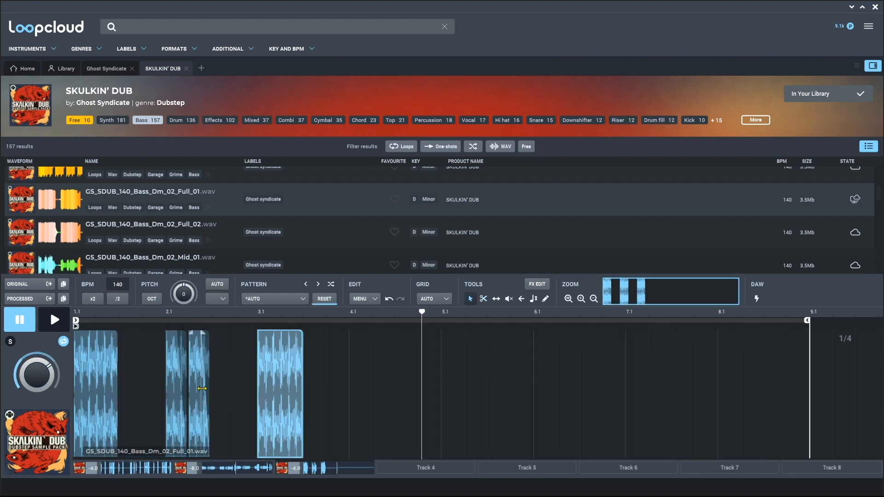
drag(199, 367, 428, 369)
- Repeat the four-bar bass pattern in bars 5 to 8 with a full-bar slice in bar 8, and play the beat
click(96, 369)
shift+click(188, 368)
shift+click(280, 392)
shift+click(371, 391)
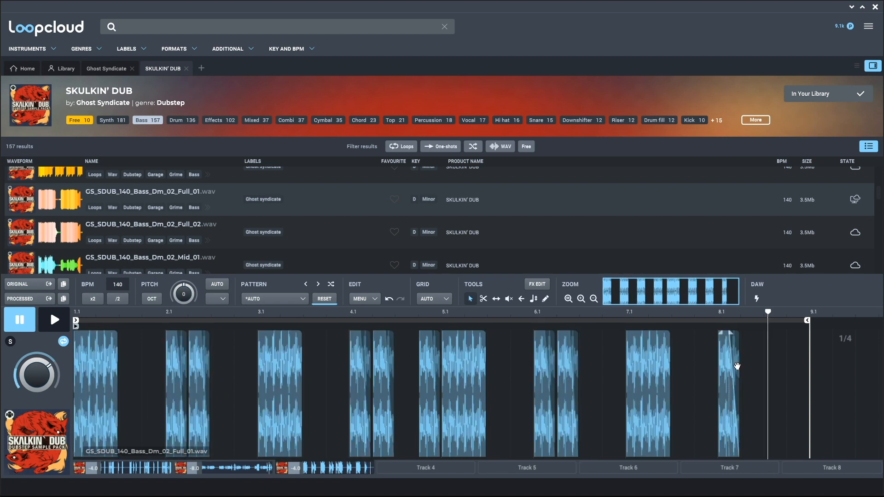
key(ctrl+v)
key(space)
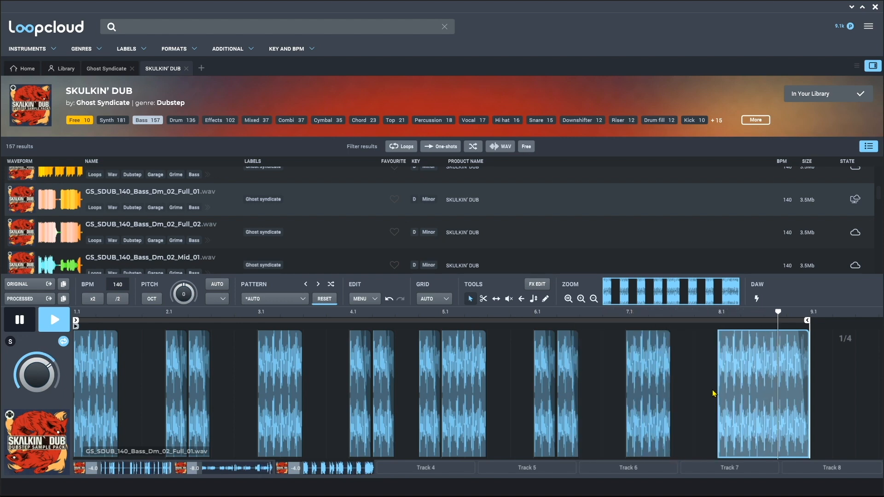
- Select the empty Track 4 and list the pack's Effects samples, sorted by name and limited to loops
click(419, 470)
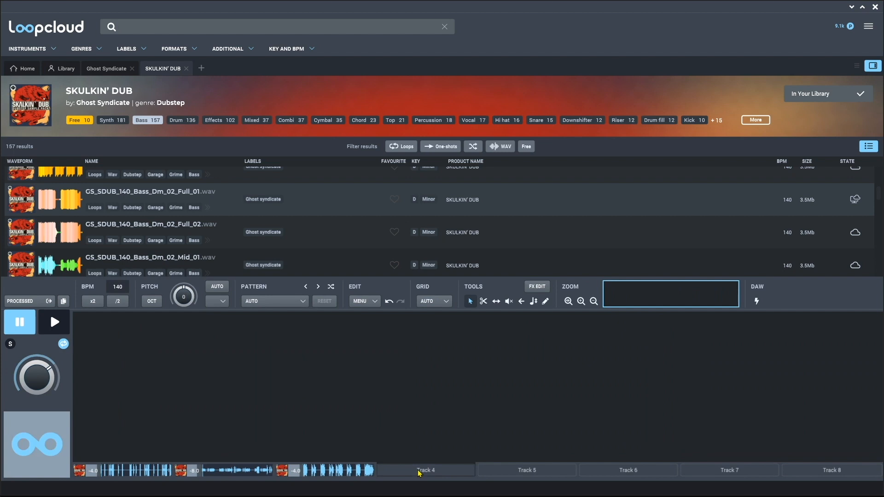
click(220, 121)
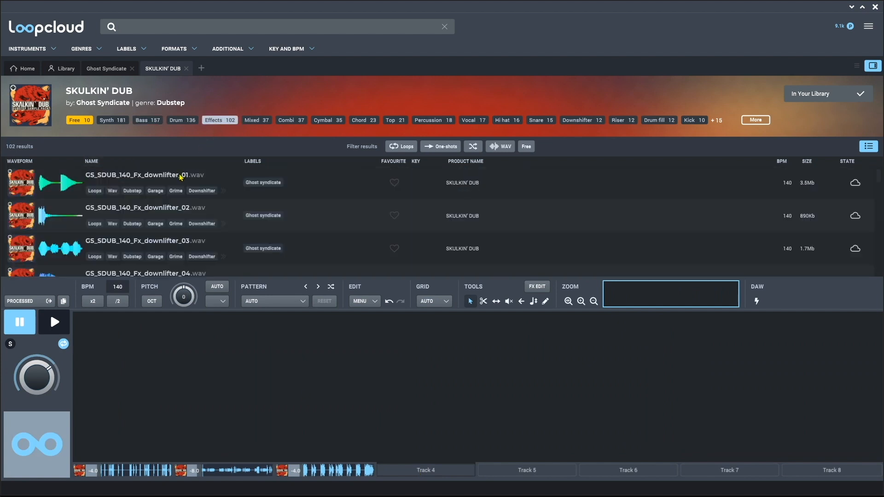
click(161, 164)
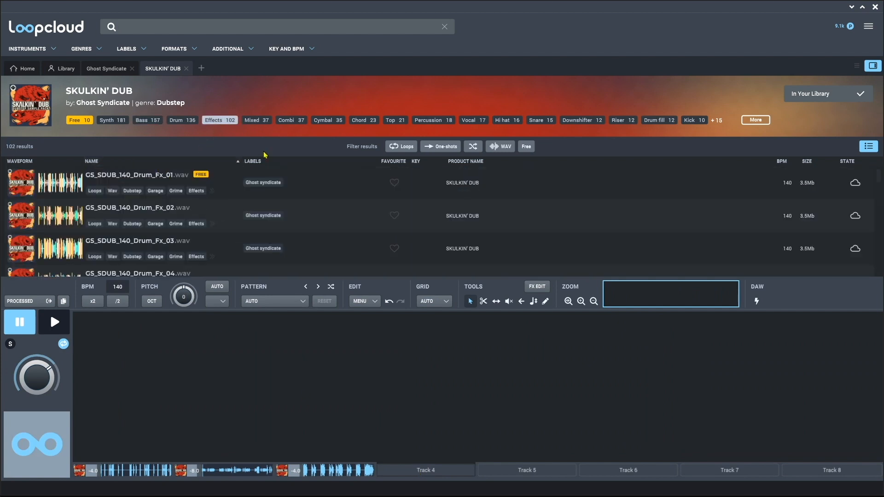
click(401, 146)
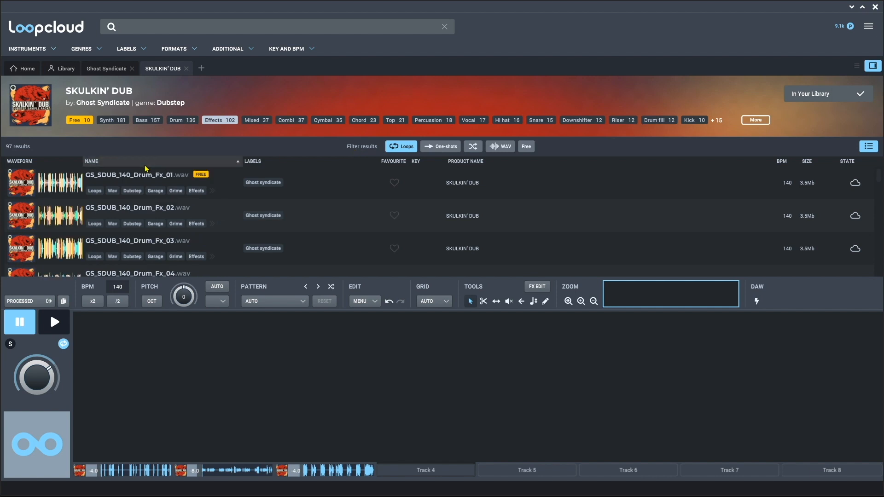
- Audition effect loops Fx_08, Fx_downlifter_03 and Kit_Fx_Cardboard House, and load GS_SDUB_140_Kit_Fx_Capture on Track 4
scroll(146, 195, down, 3)
click(146, 196)
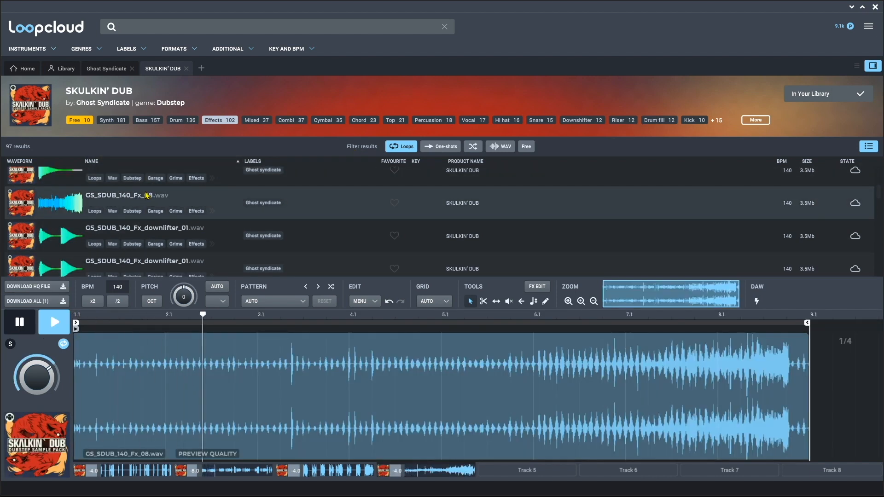
scroll(143, 189, down, 3)
click(141, 184)
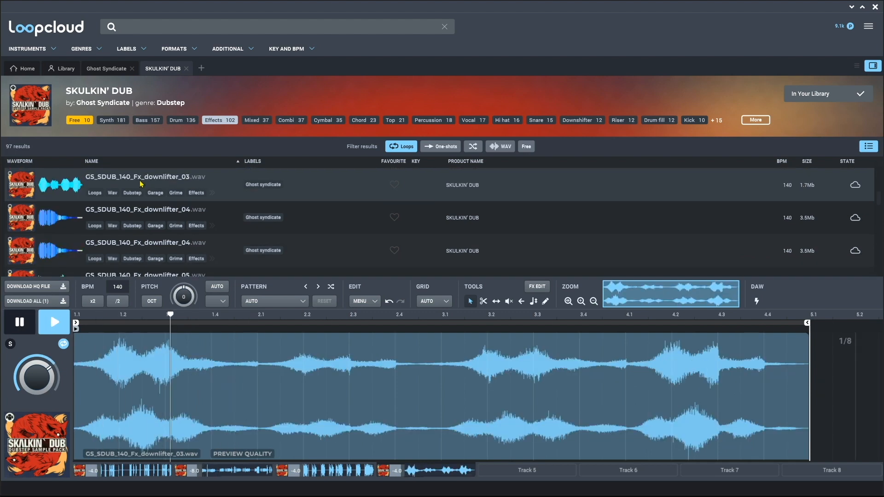
key(space)
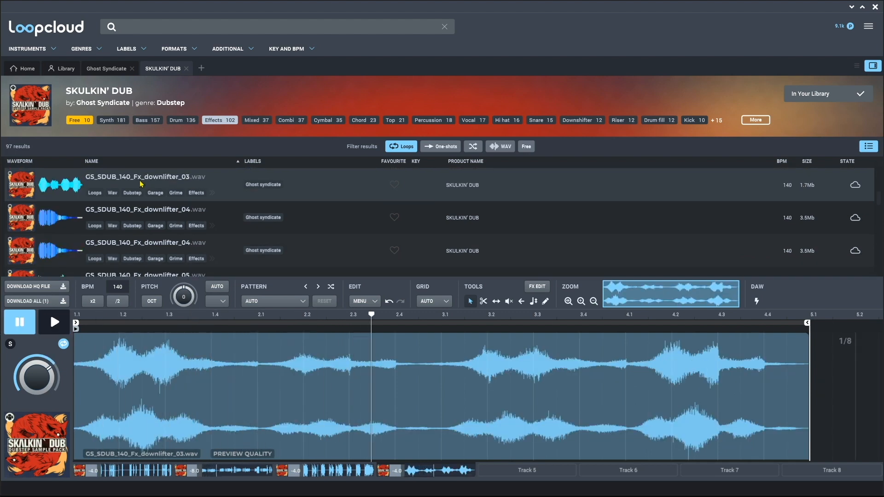
scroll(140, 185, down, 5)
click(155, 231)
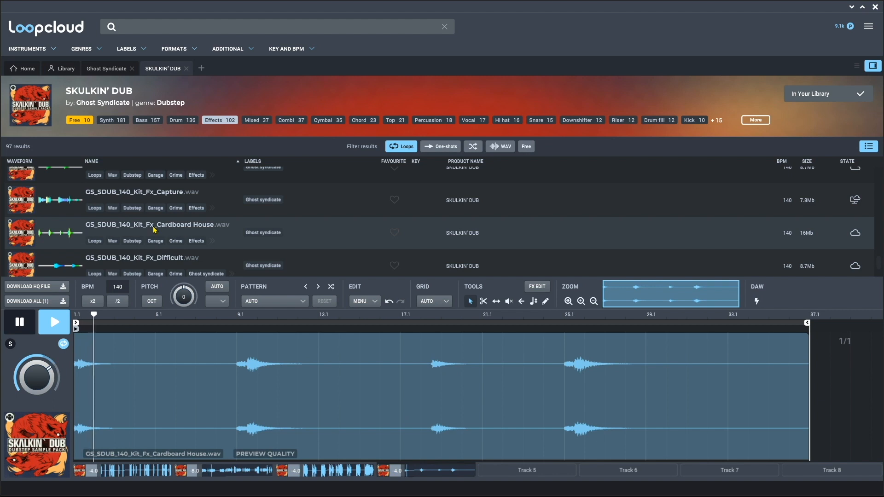
click(146, 197)
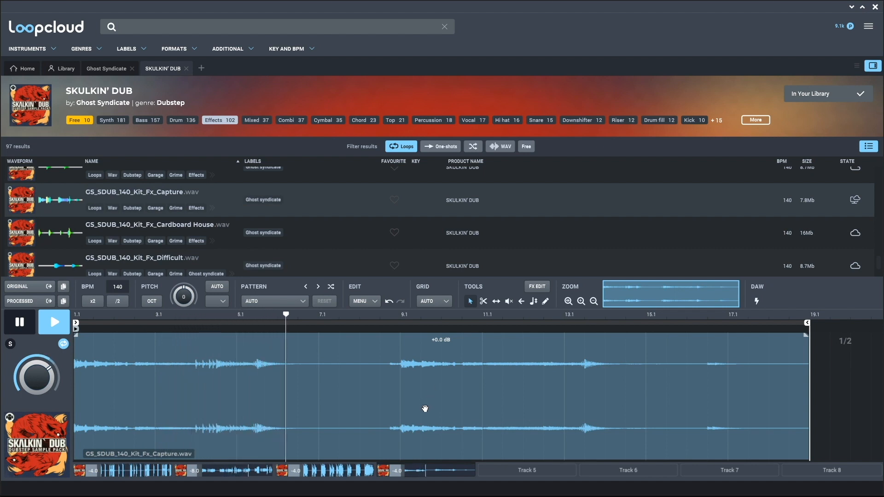
key(space)
- Filter the pack to Top samples for Track 5, audition Drum_09_Top_01 and load GS_SDUB_140_Drum_09_Top_02
click(539, 470)
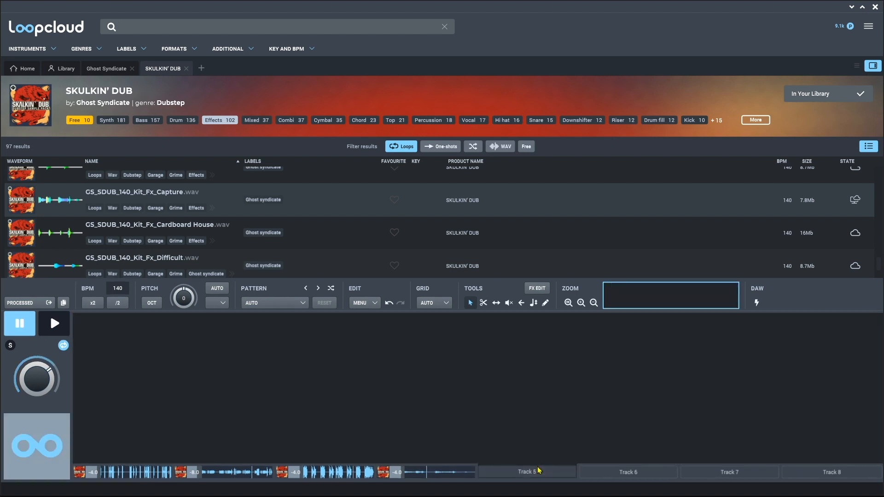
click(401, 120)
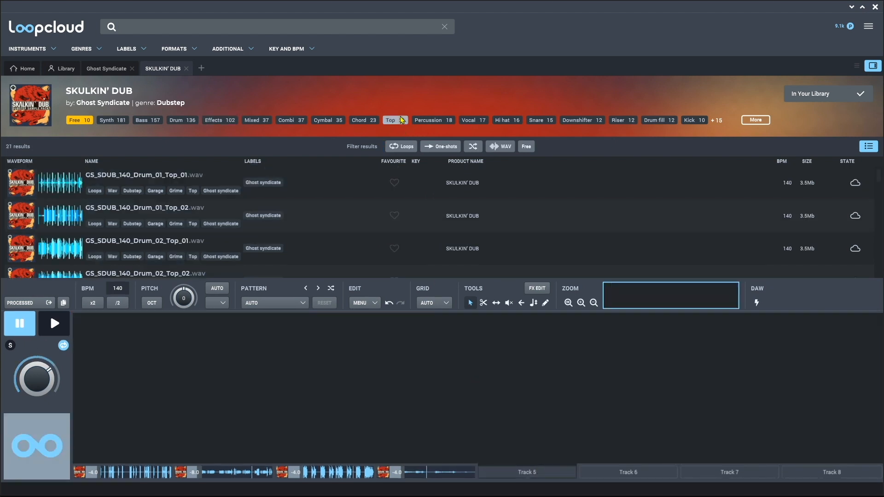
scroll(184, 222, down, 10)
click(150, 228)
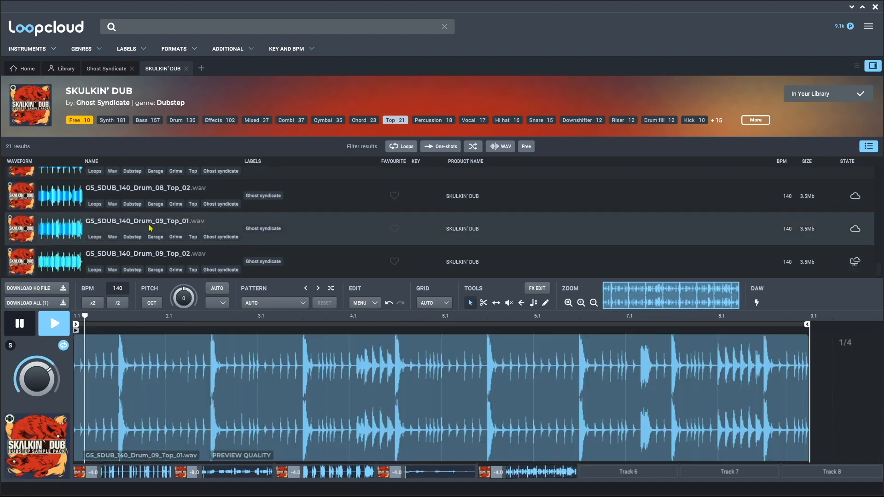
click(138, 262)
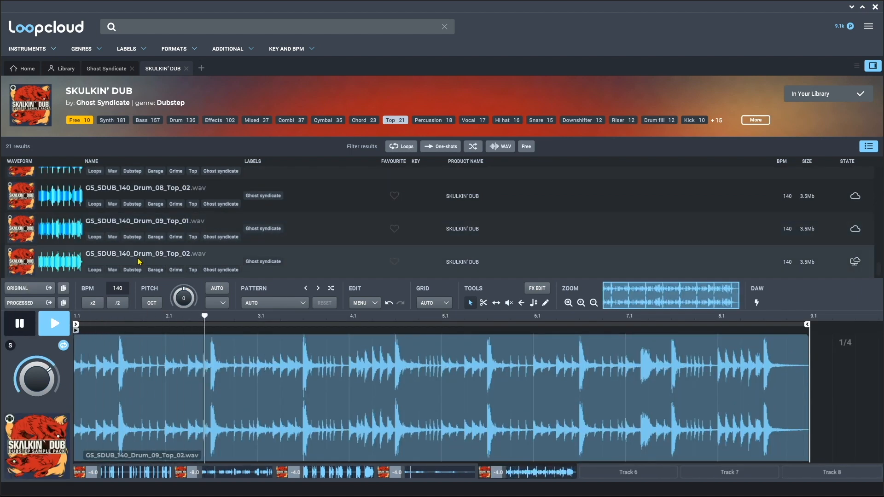
key(space)
- Slice the Track 5 top loop at the second and third beats of bars 1 to 3 and at 4.2 and 4.4
key(2)
click(119, 387)
click(210, 387)
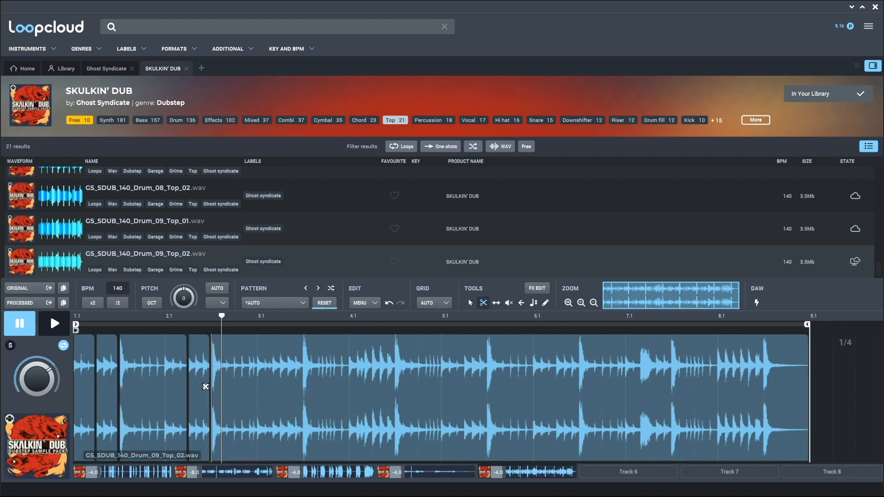
click(280, 388)
click(297, 389)
click(367, 386)
click(413, 383)
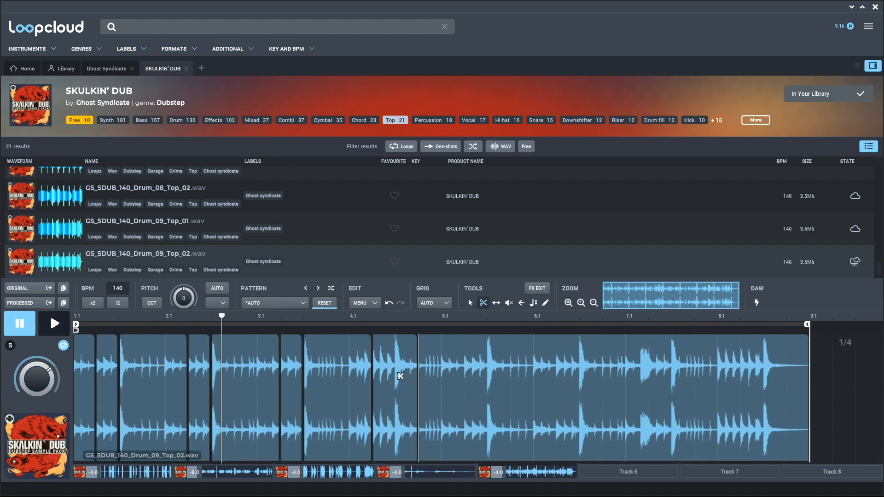
- Move the two-beat slice at 4.2 one beat later and cut the top loop at 4.1
key(1)
drag(396, 370, 417, 363)
key(2)
click(349, 372)
- Delete the top-loop slices between the second-beat hits of bars 1 to 3, before the slice at 4.1, and from 5.1 onward
key(1)
click(331, 374)
key(Delete)
click(246, 374)
key(Delete)
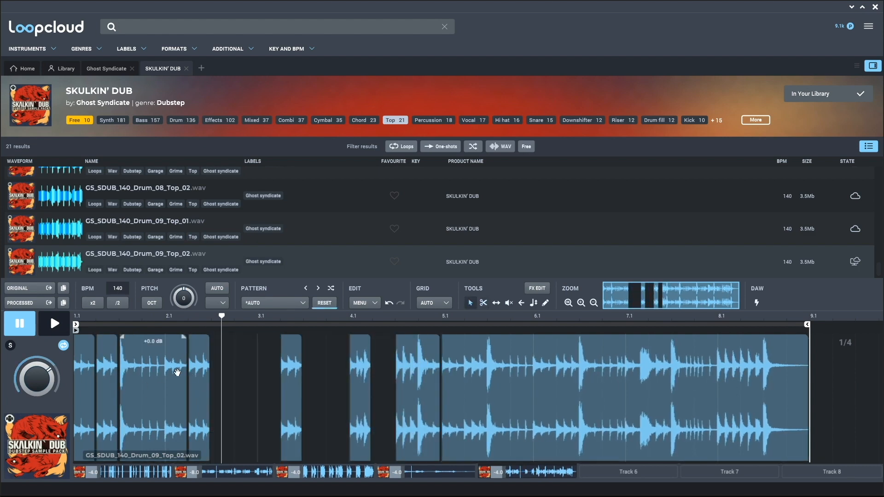
click(177, 371)
key(Delete)
click(456, 383)
key(Delete)
- Set the top-loop pattern's end to 9.1 and spread its slices across the eight bars, with the last one at 8.3
drag(808, 325, 442, 327)
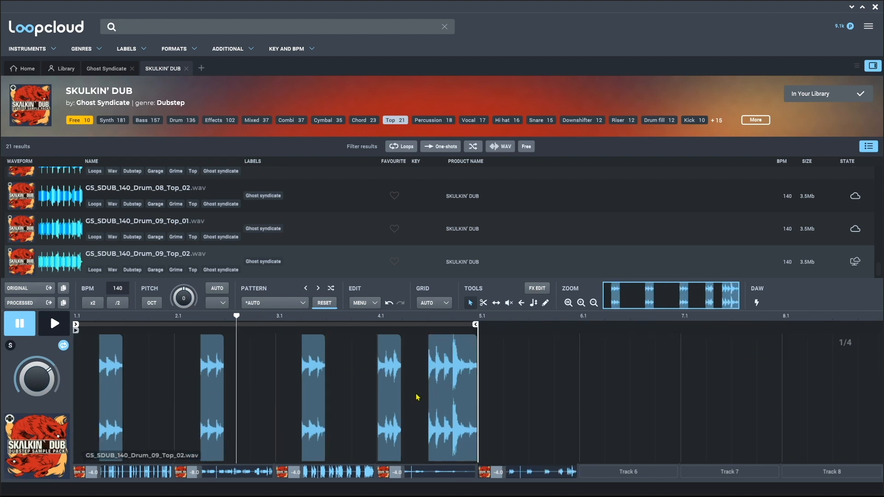
drag(509, 325, 869, 325)
scroll(480, 383, down, 3)
drag(327, 380, 593, 369)
drag(287, 394, 516, 402)
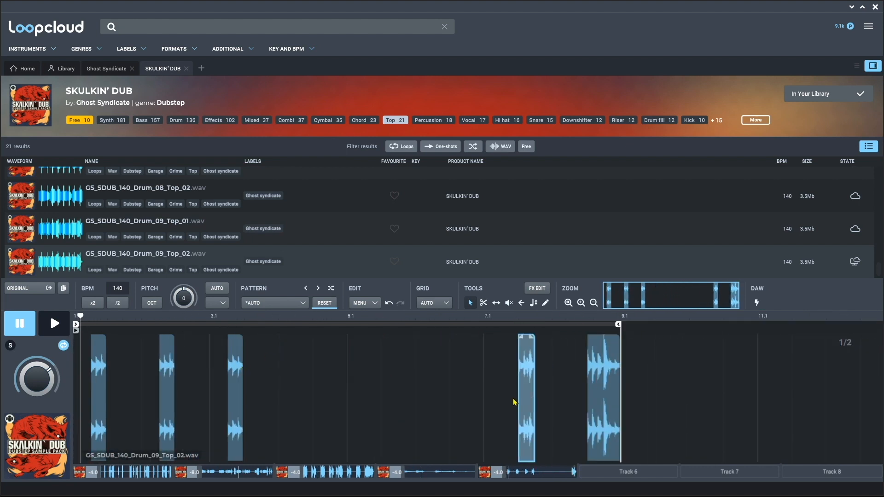
drag(234, 385, 383, 374)
drag(166, 364, 236, 360)
- Shift the slices at 3.3, 5.3 and 7.3 one beat earlier and cut the last slice at 8.4
click(568, 303)
drag(330, 359, 304, 358)
drag(526, 364, 502, 364)
drag(721, 364, 696, 364)
key(2)
click(830, 369)
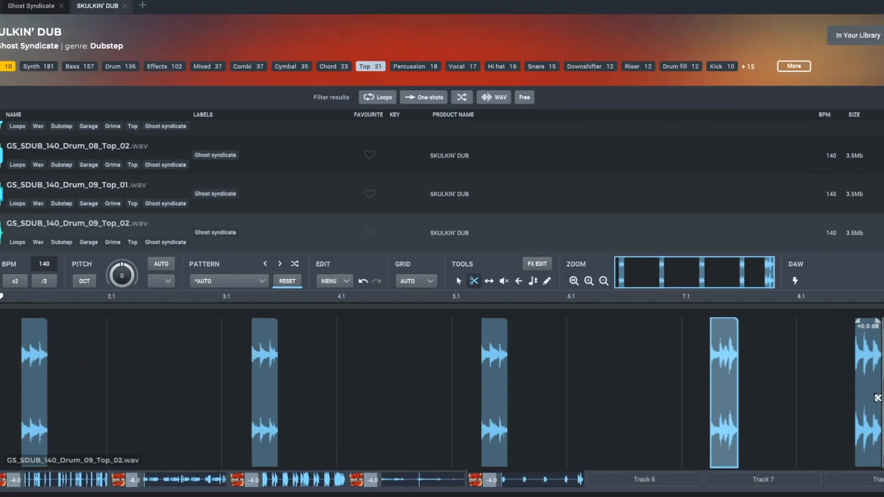
key(1)
drag(830, 304, 831, 319)
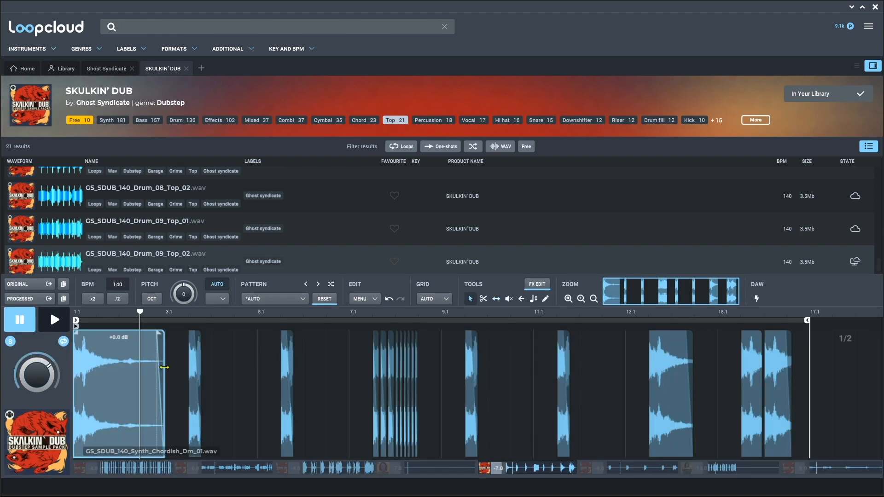
- Reduce the first slice of the GS_SDUB_140_Synth_Chordish_Dm_01 loop to a short hit at 1.3
drag(165, 366, 119, 362)
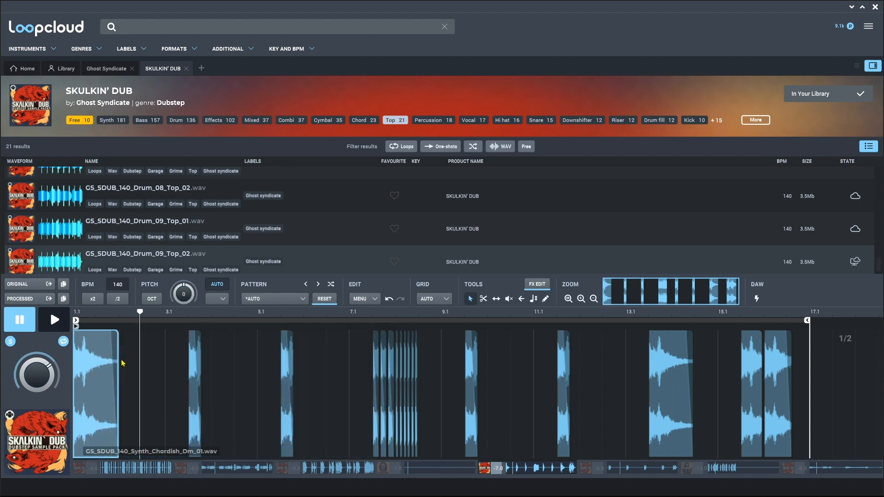
key(ctrl+z)
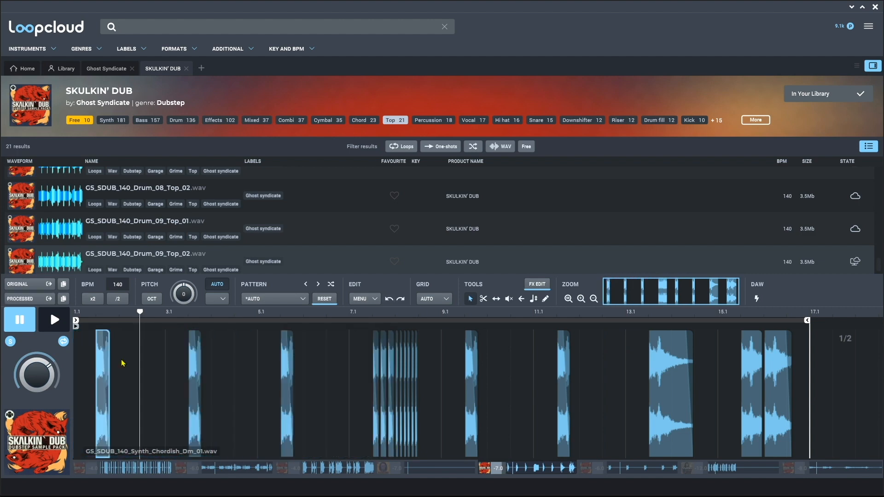
- Enable the Delay: Zip It Up In Stereo and Grain Stretch: Bounce 3 effects on the chord loop, playing the pattern with each
key(space)
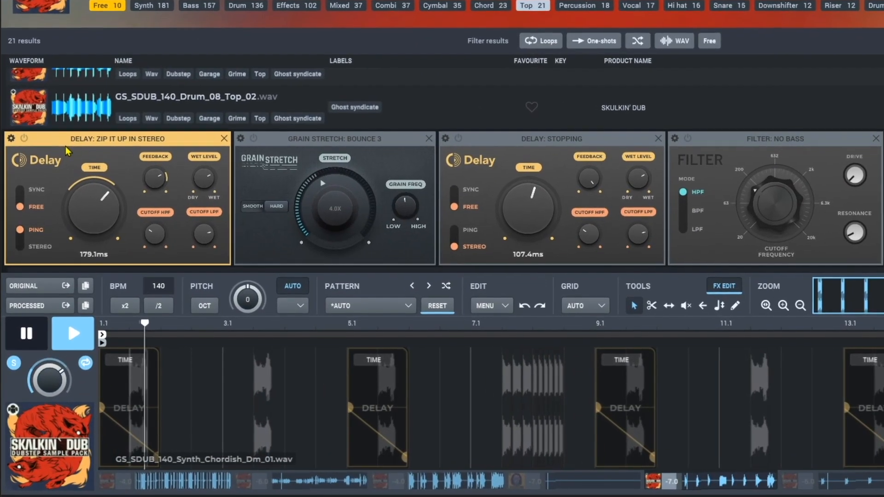
key(space)
click(23, 139)
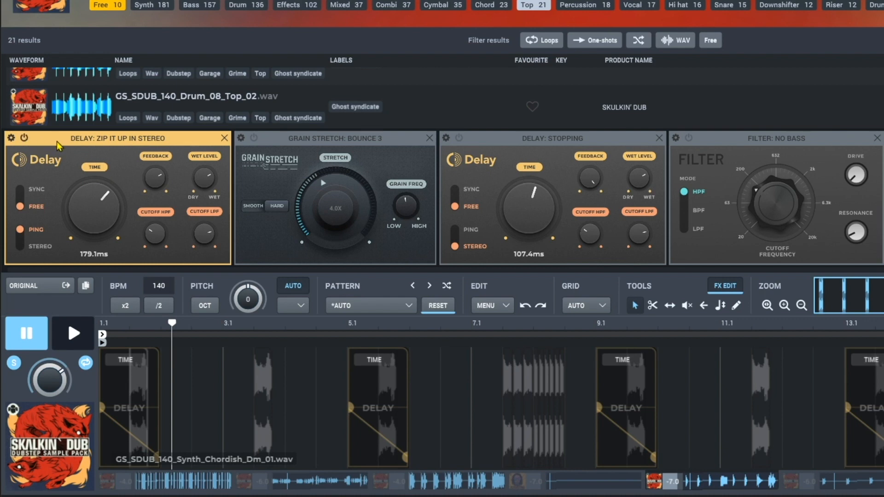
key(space)
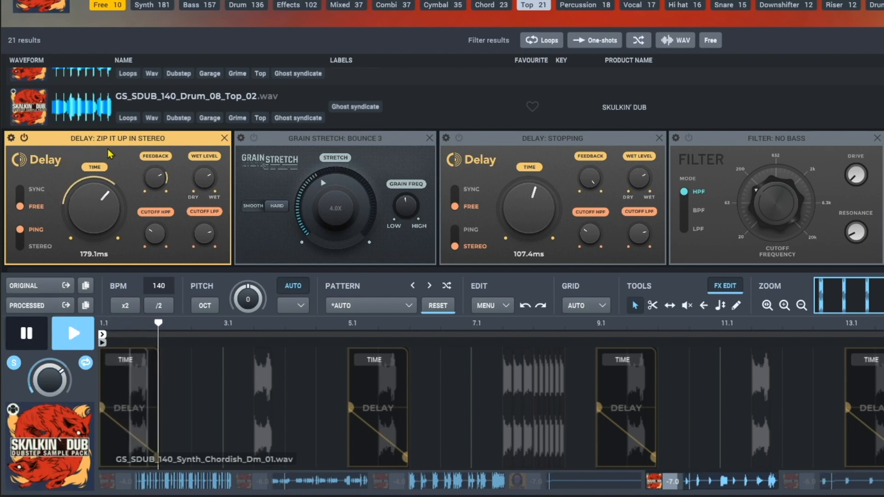
key(space)
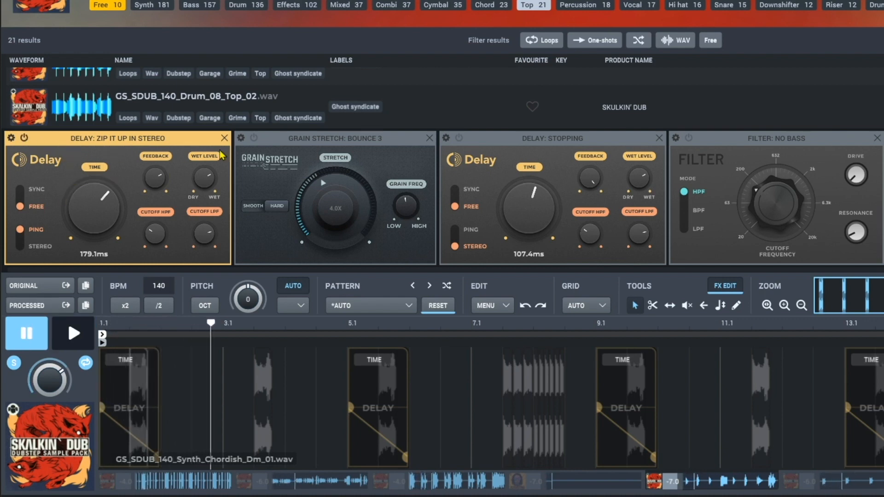
click(254, 138)
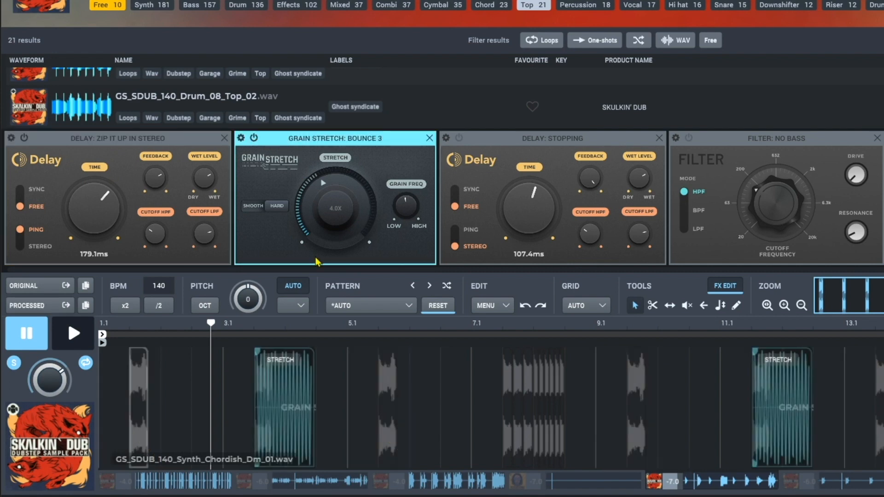
key(space)
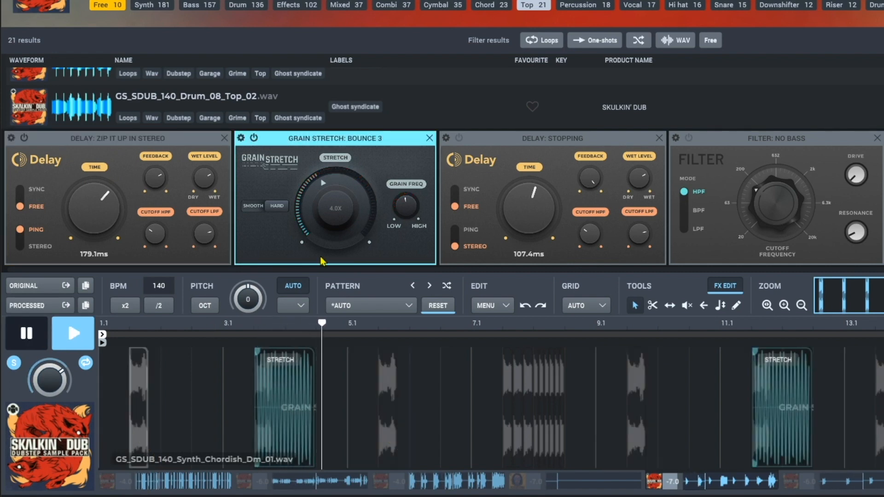
- Enable the Delay: Stopping and Filter: No Bass effects on the chord loop, playing the end of the pattern from bar 15
key(space)
click(478, 143)
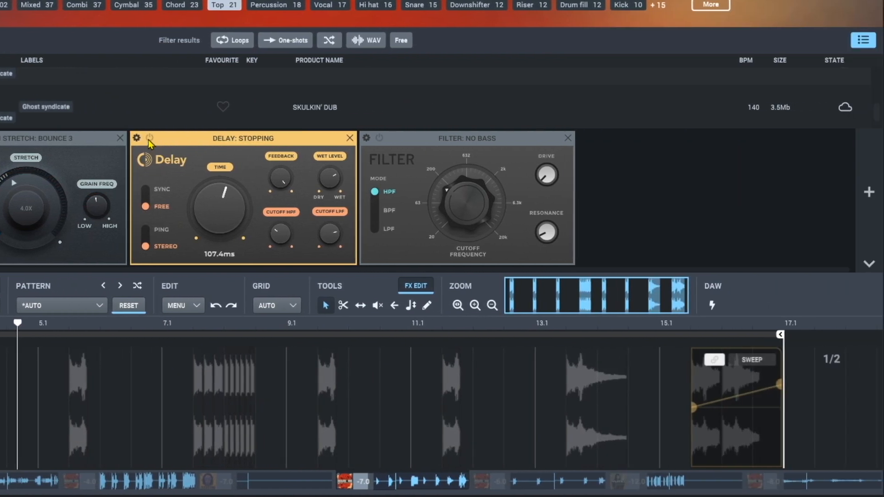
click(663, 324)
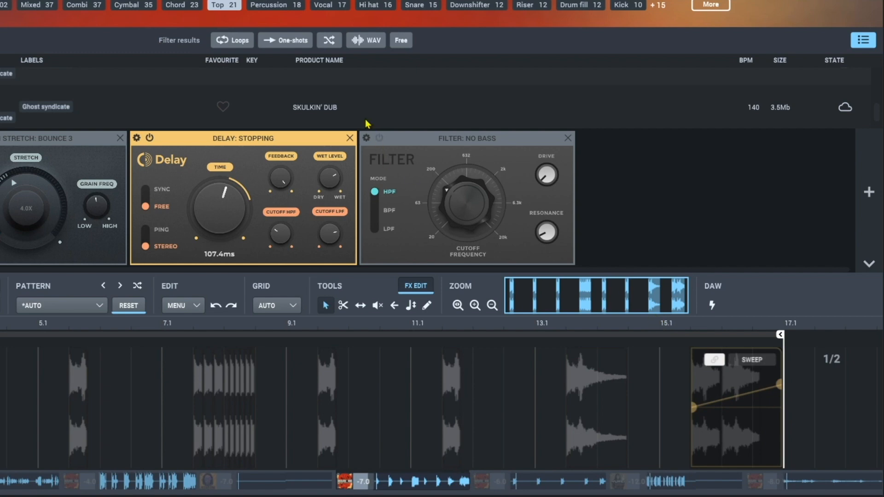
click(378, 143)
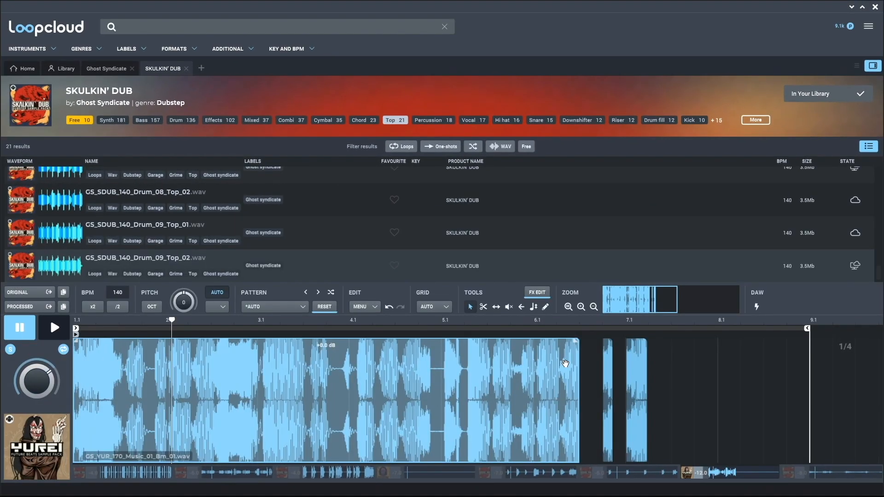
- Play the GS_YUR_170_Music_01_Bm_01 loop, undo its last slice change and play the chopped pattern
key(space)
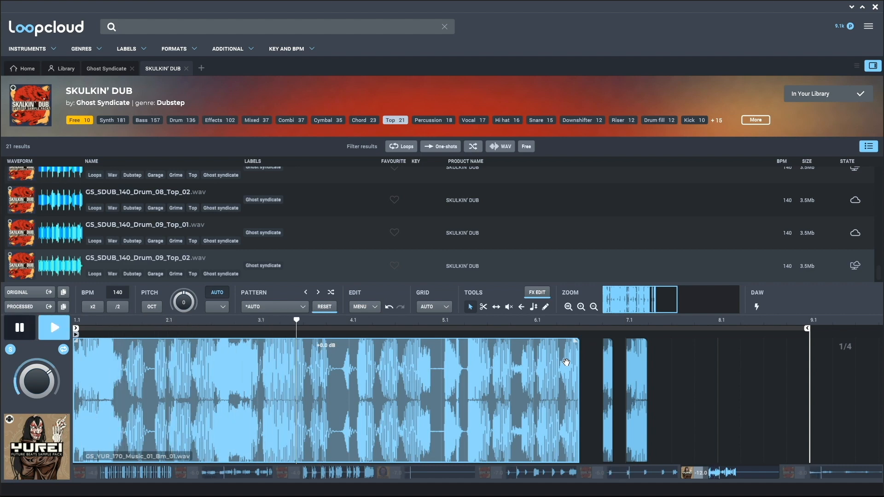
key(ctrl+z)
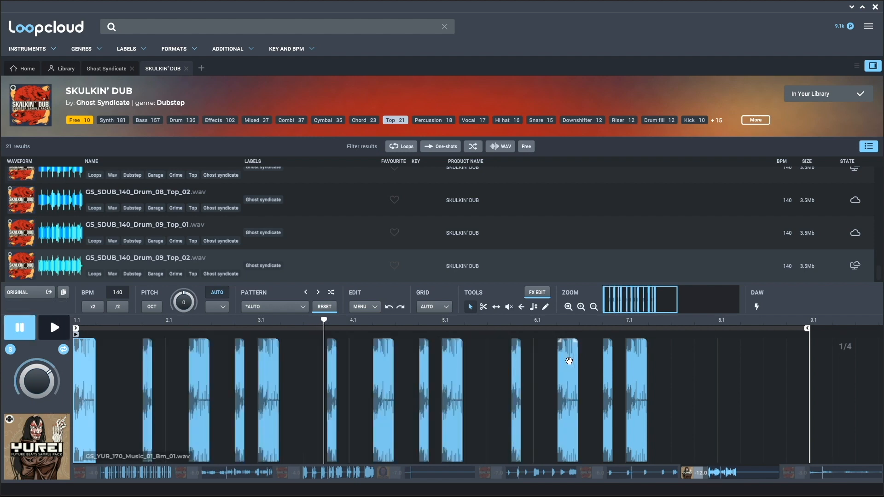
key(space)
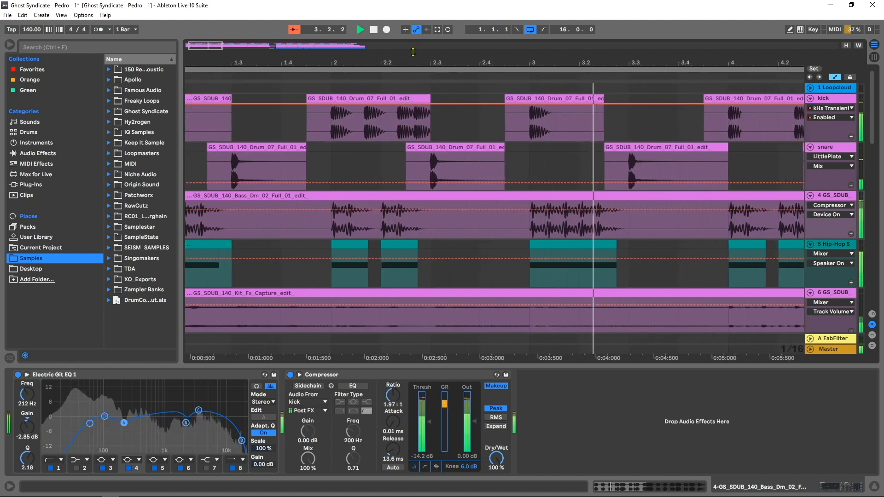
- In Ableton Live, replay the arrangement from the start and inspect the Hip-Hop Sub Bass clips at 2.1.1 and 2.2.1 with their device chain
key(space)
key(space)
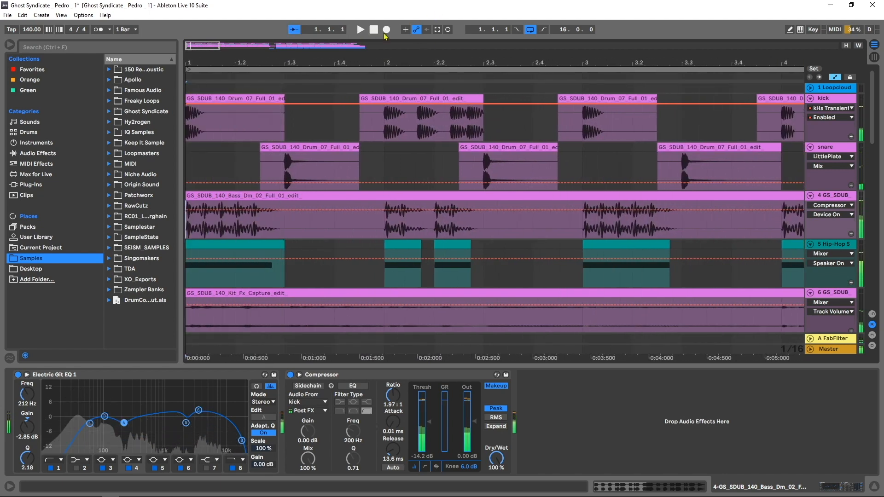
key(space)
click(403, 265)
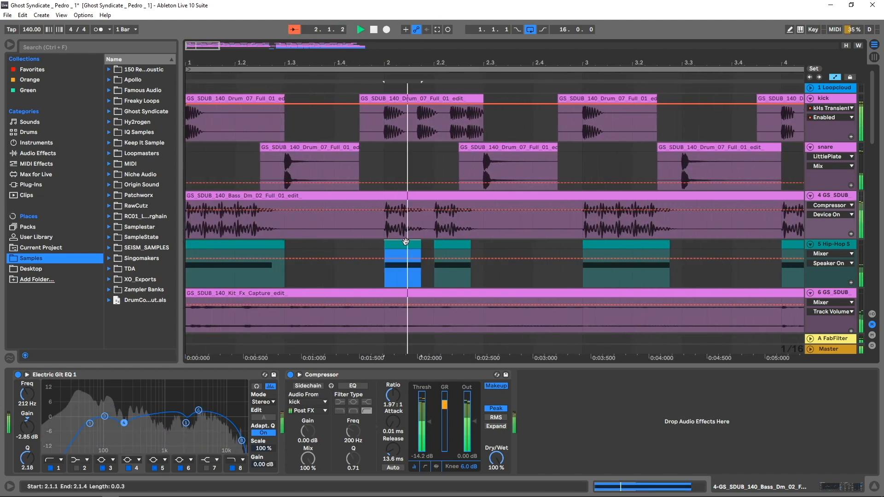
click(440, 246)
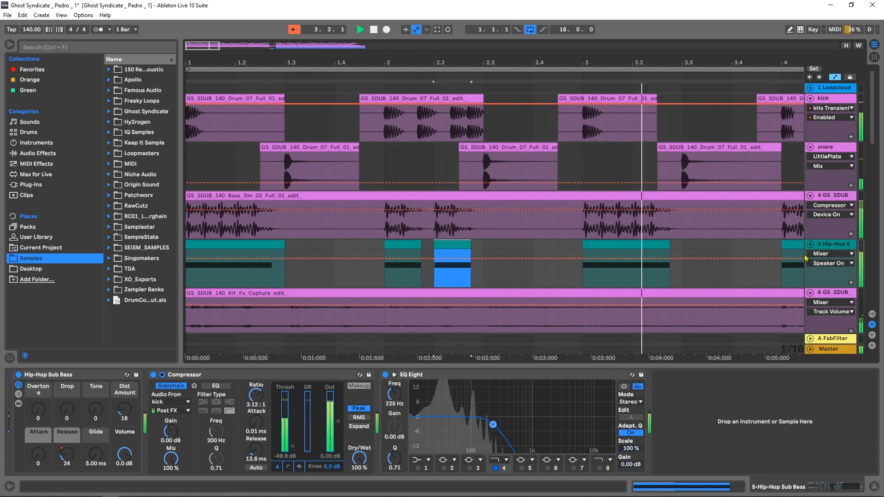
- Review the full 16-bar arrangement during playback, checking the chord synth's Utility and EQ Eight devices and the automation on tracks 7 to 12
scroll(780, 258, down, 1)
scroll(780, 259, down, 3)
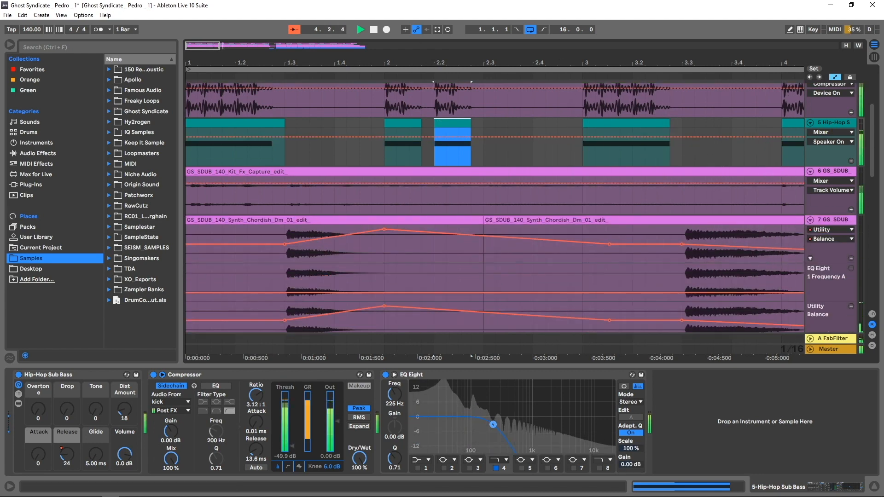
drag(562, 63, 562, 13)
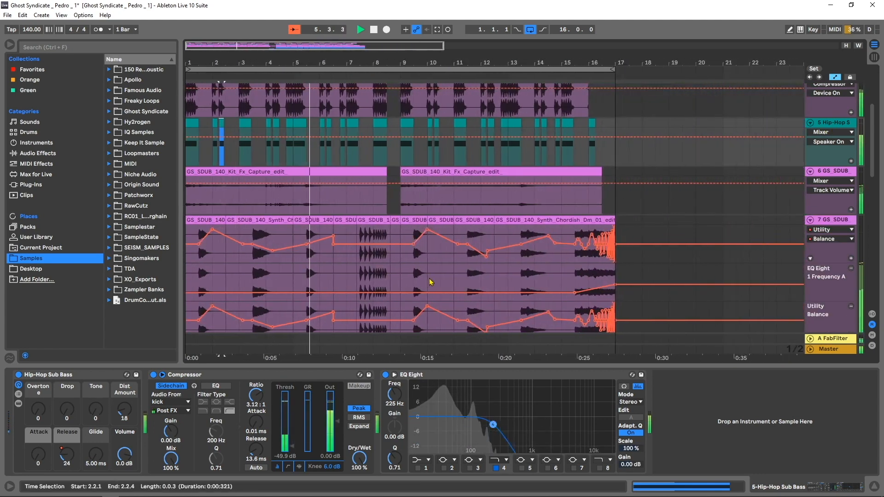
click(832, 220)
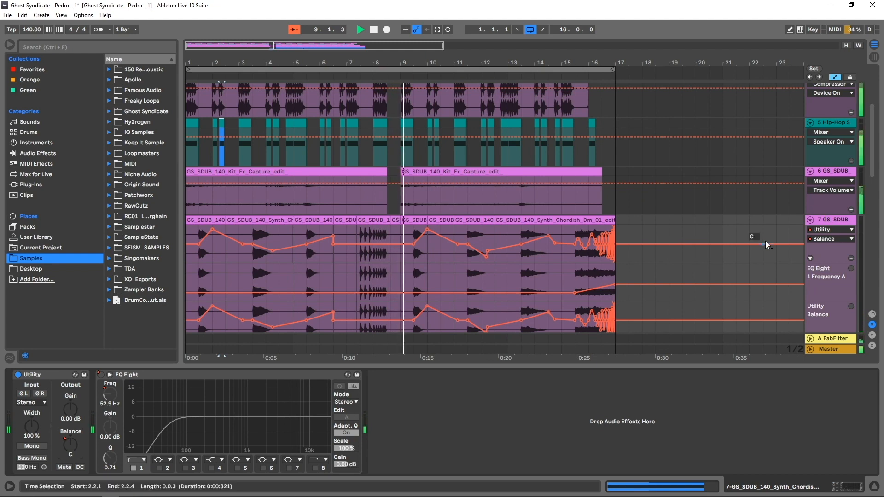
scroll(768, 259, down, 5)
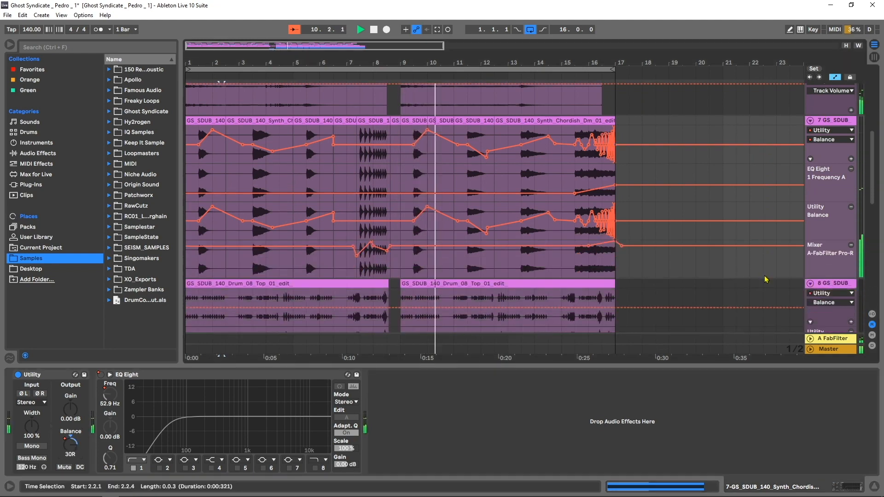
scroll(766, 279, down, 7)
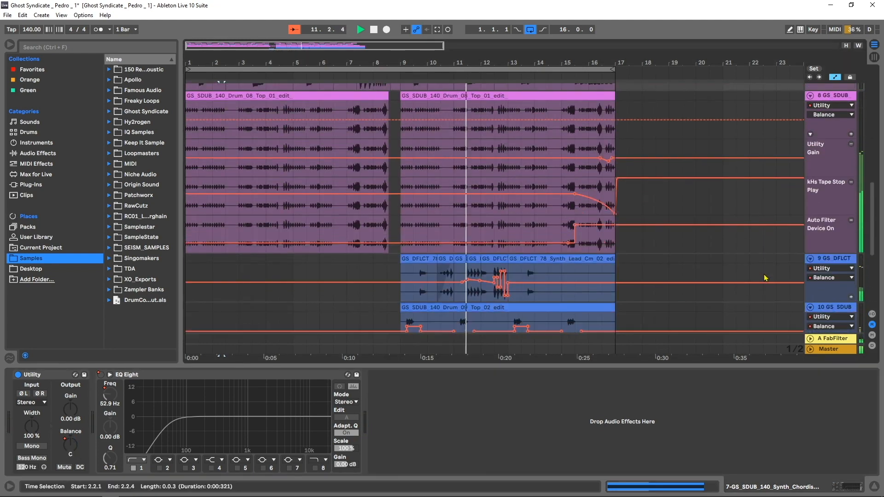
scroll(766, 278, down, 5)
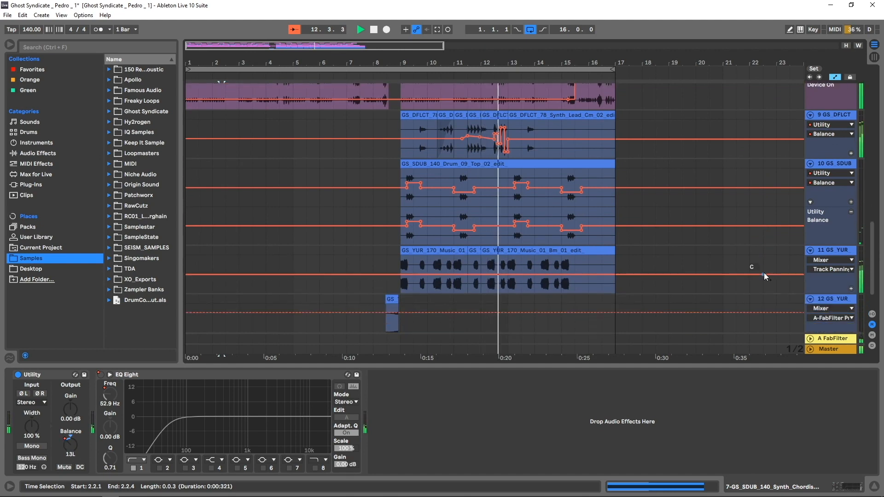